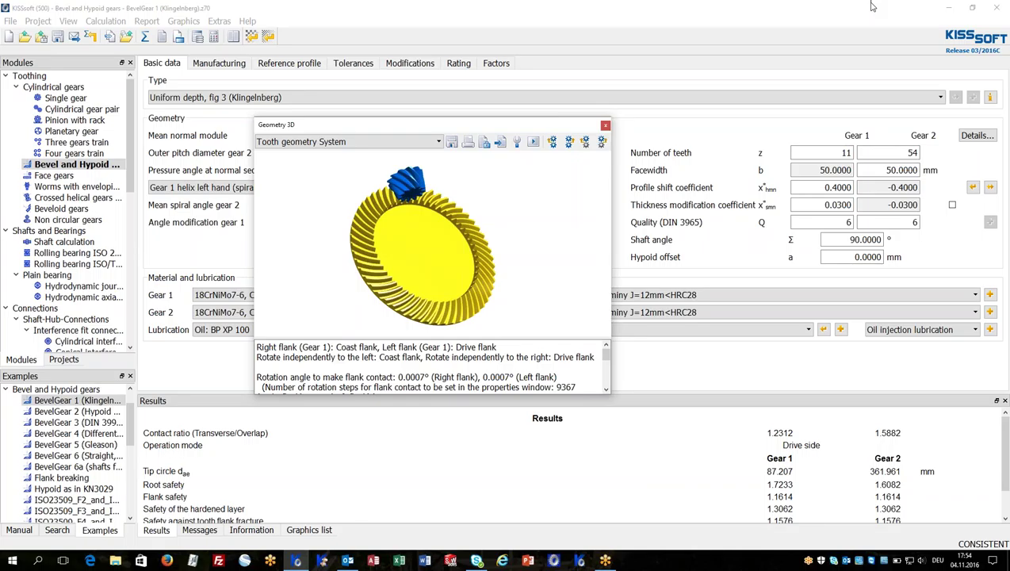
Close the 3D view, enlarge the Examples list, and reopen Geometry 3D tooth geometry for the System
click(605, 127)
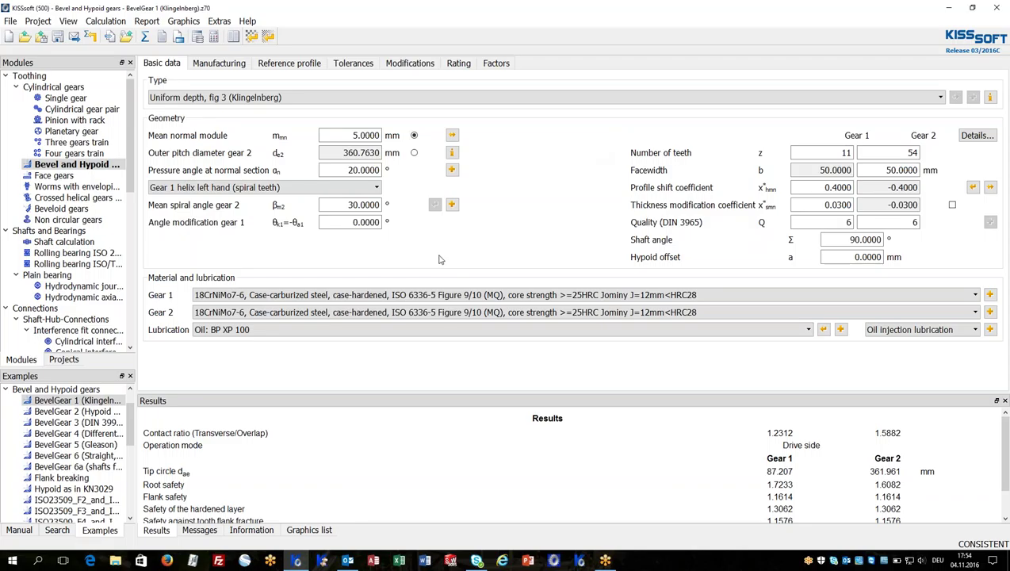
drag(107, 376, 57, 321)
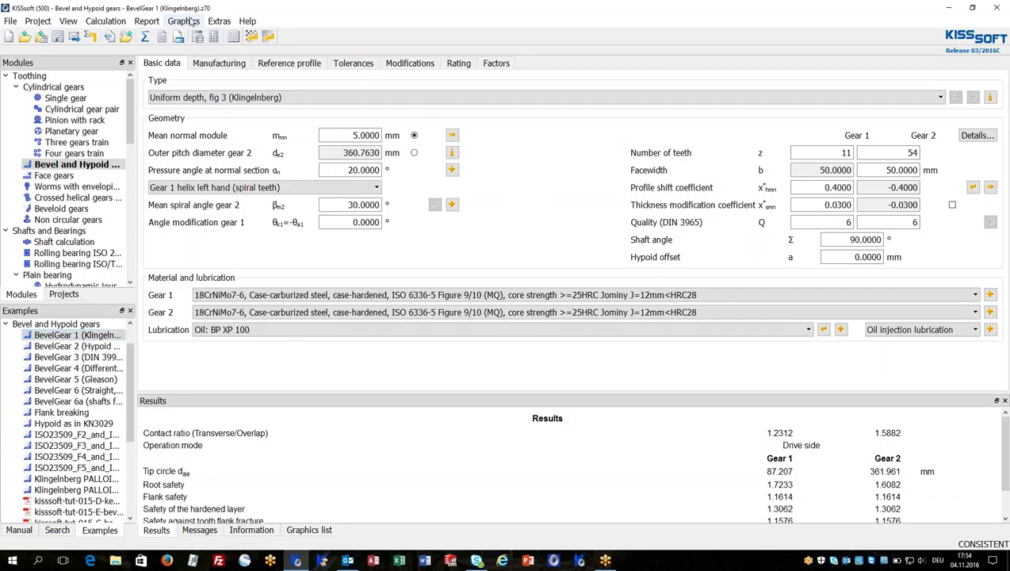
click(192, 21)
mouse_move(211, 48)
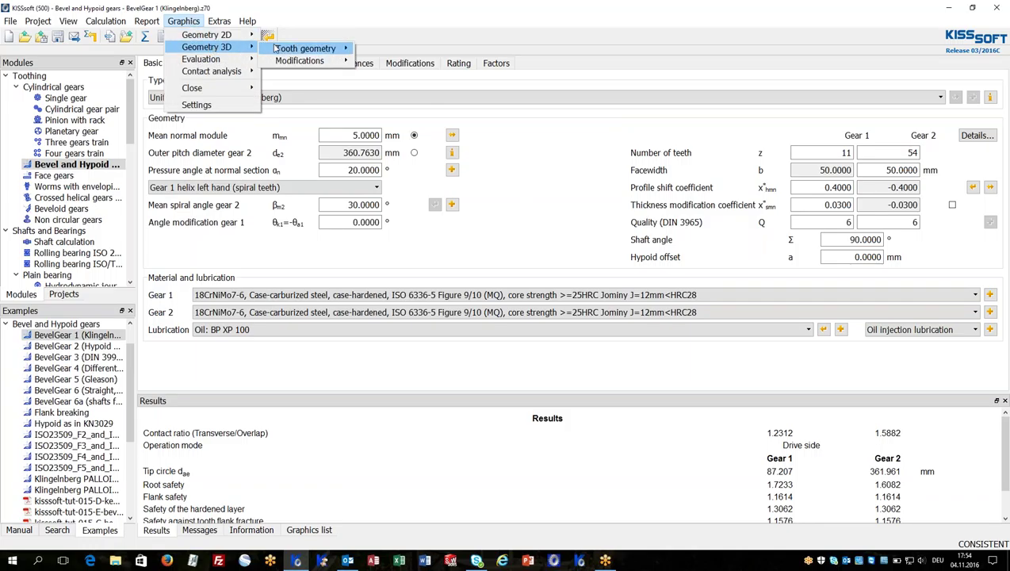
mouse_move(287, 49)
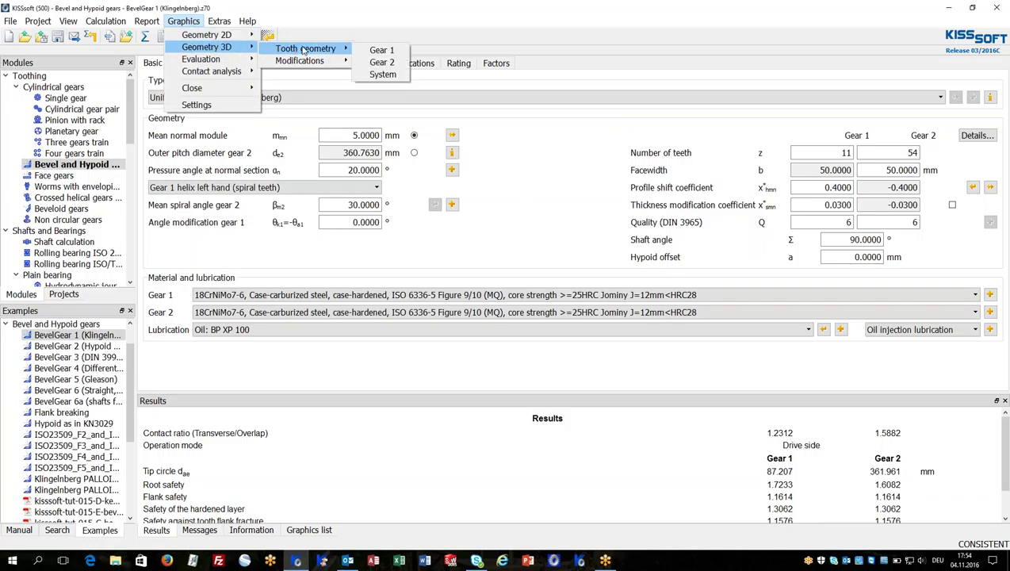
click(383, 75)
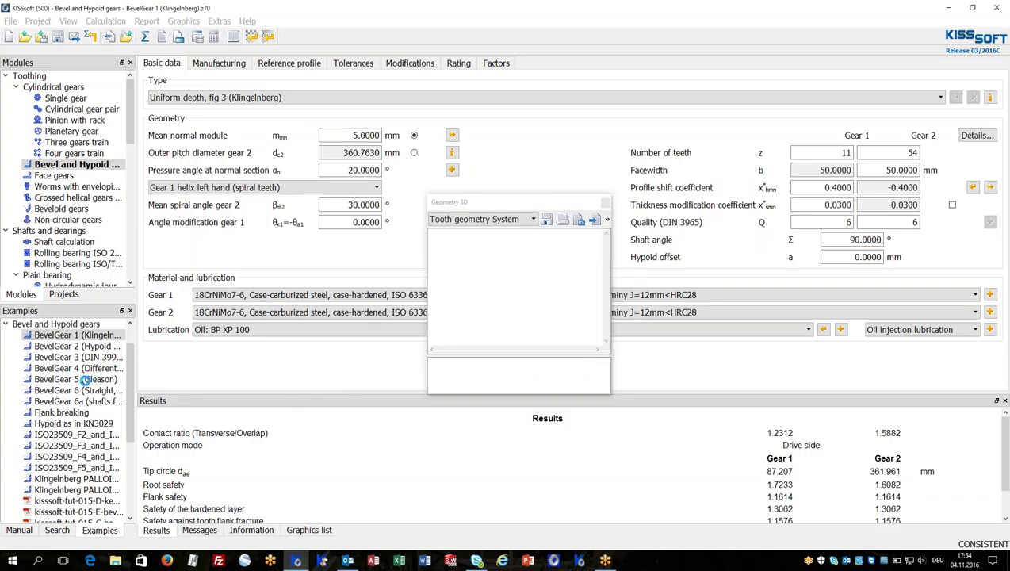
Load BevelGear 5 (Gleason), then BevelGear 4 (Differential gear), then BevelGear 1 (Klingelnberg) again
double_click(84, 382)
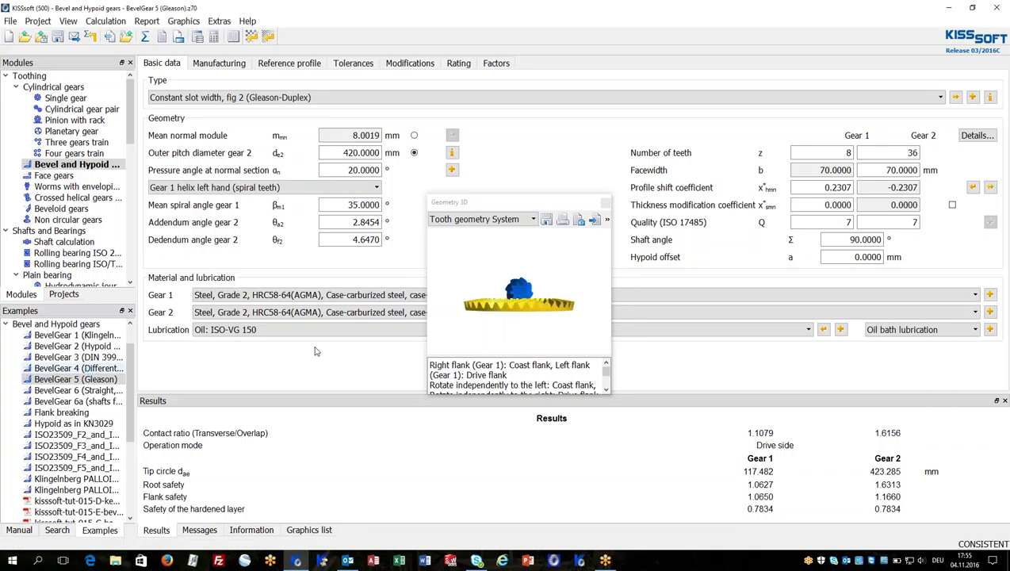
double_click(94, 368)
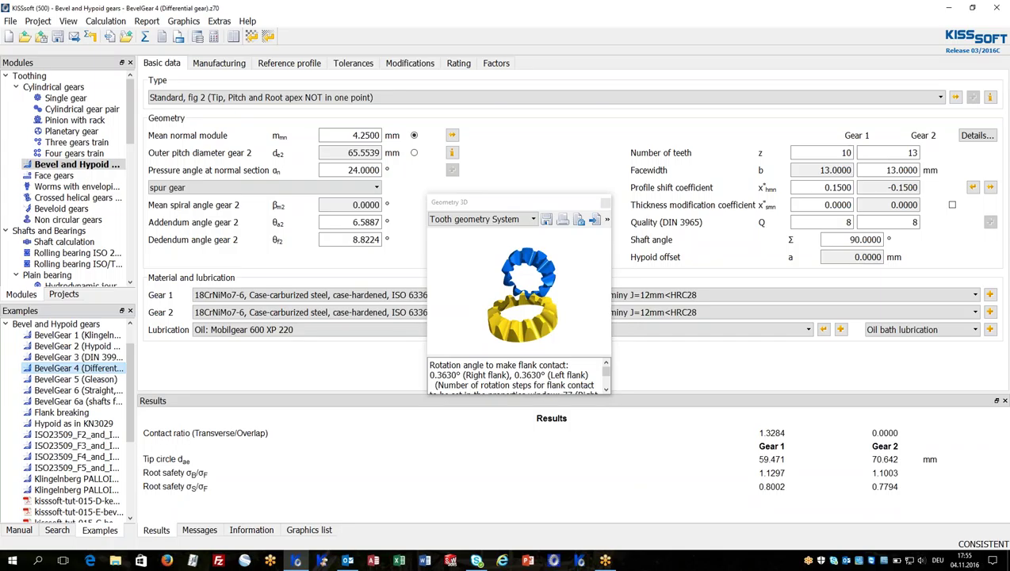
double_click(78, 334)
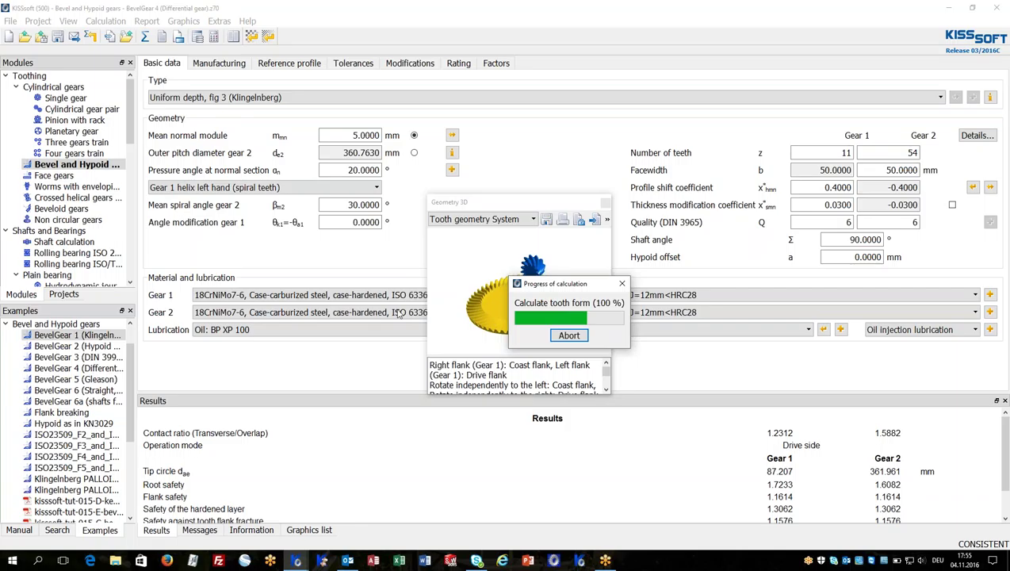
Set the type to Constant slot width, fig 2 (Gleason-Duplex), then load BevelGear 5 (Gleason)
click(683, 97)
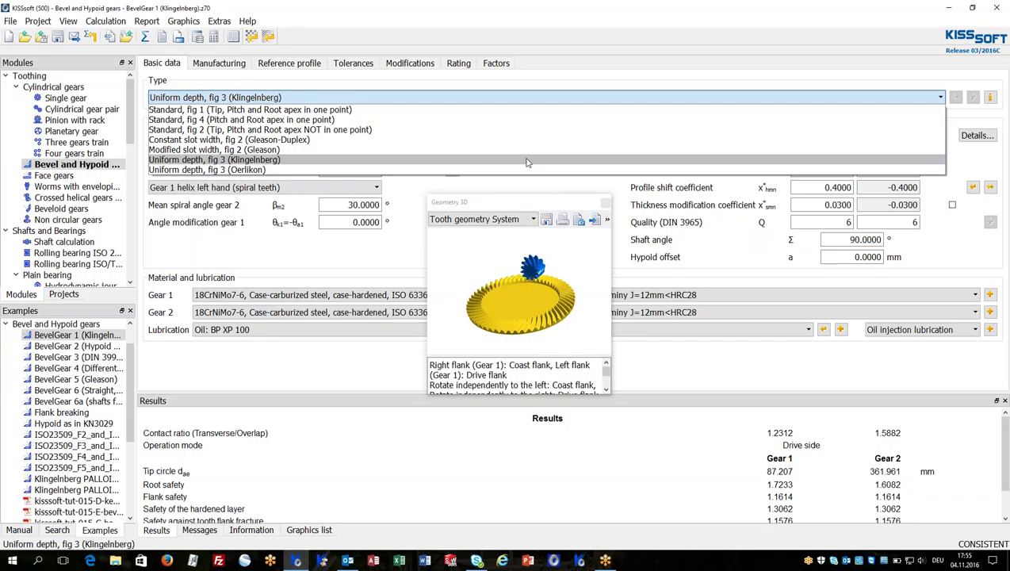
click(714, 97)
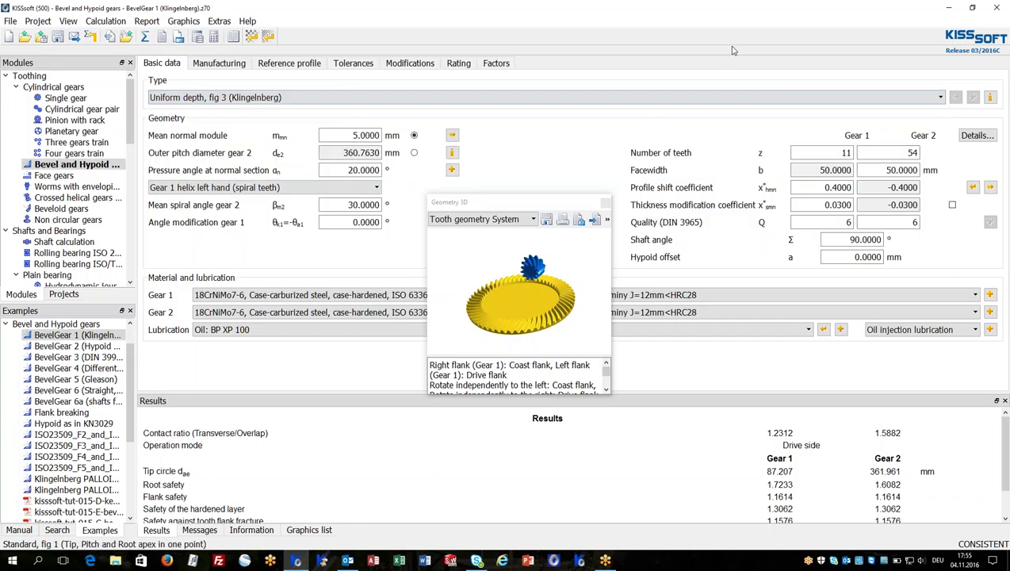
click(877, 99)
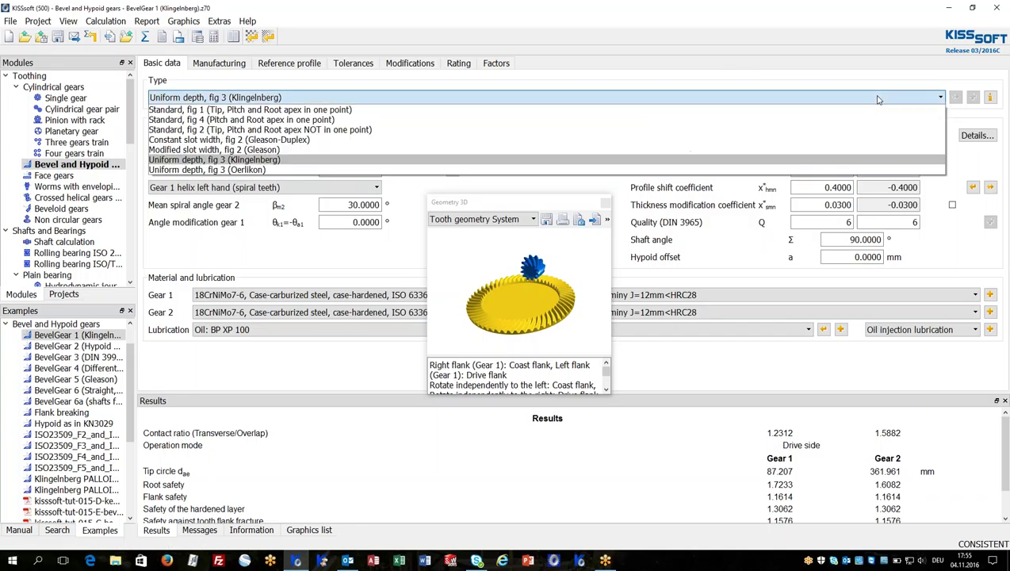
click(856, 142)
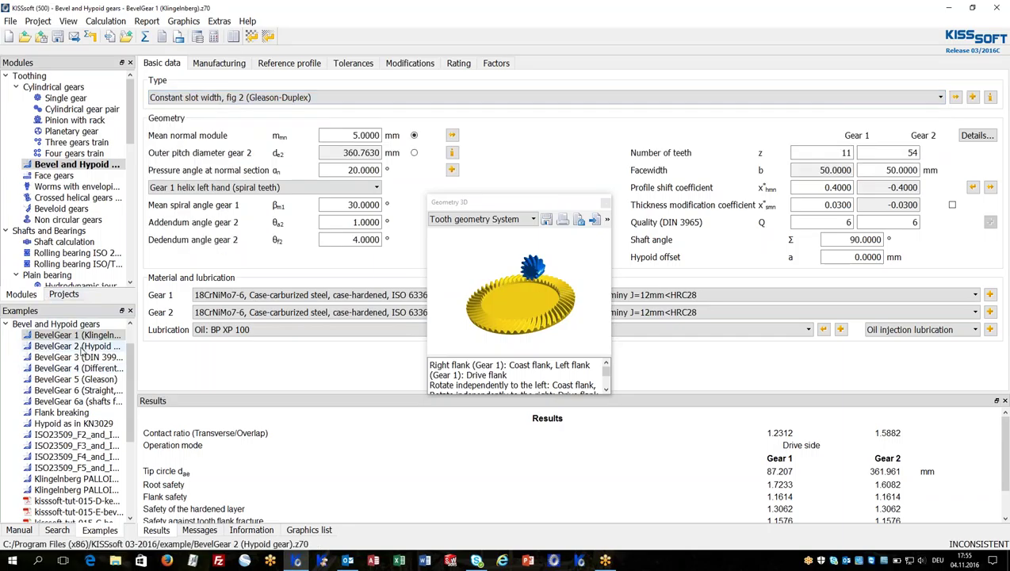
double_click(75, 379)
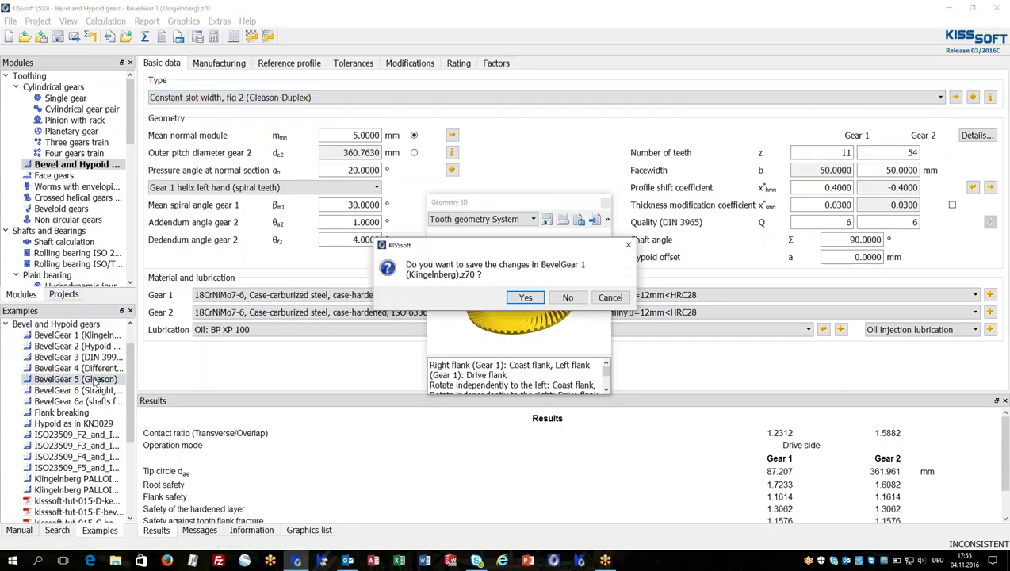
Discard BevelGear 1 changes and review the Gleason data-sheet conversion values (module 11.6667, spiral angle 35.0000)
click(569, 298)
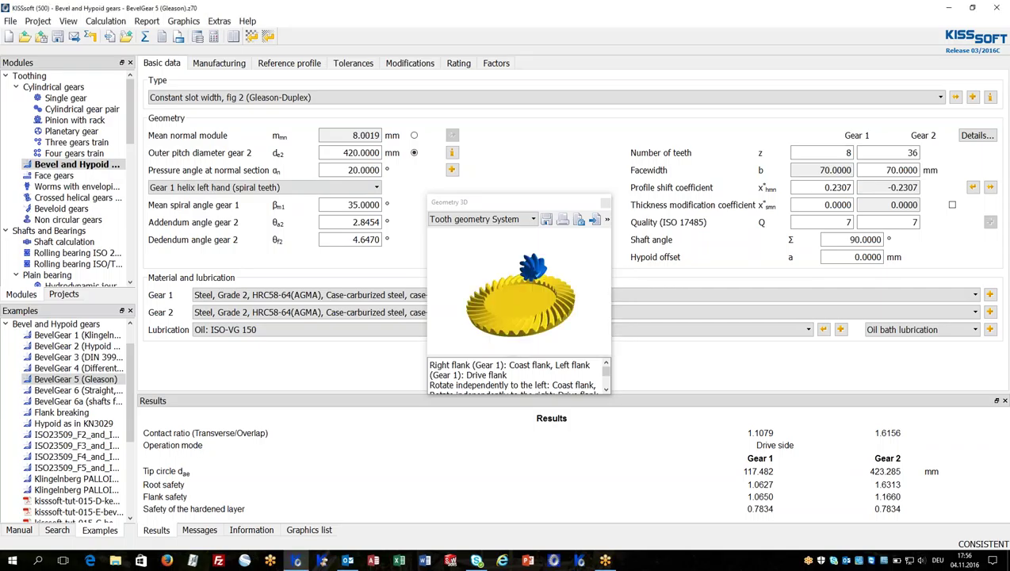
click(957, 96)
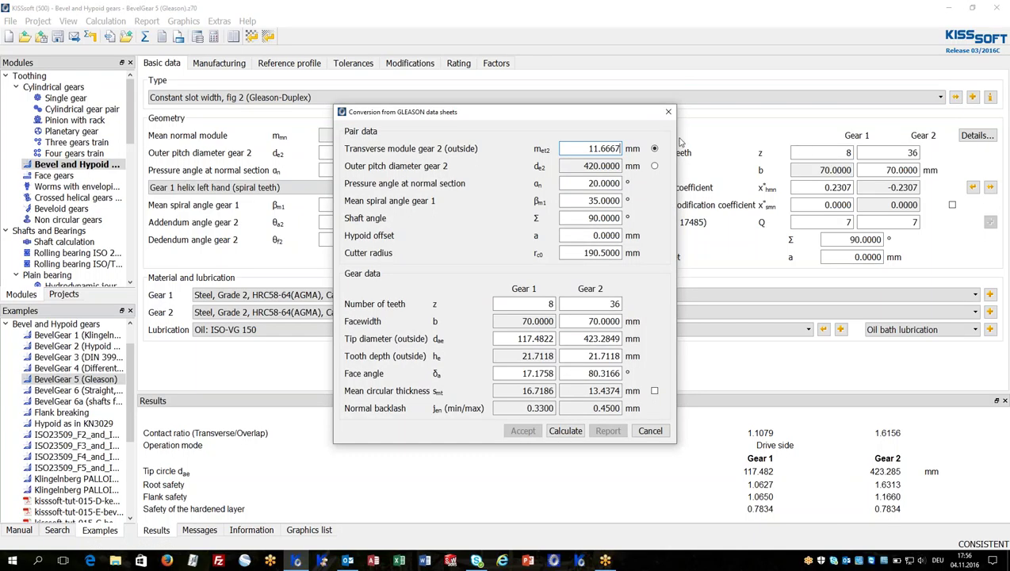
double_click(590, 148)
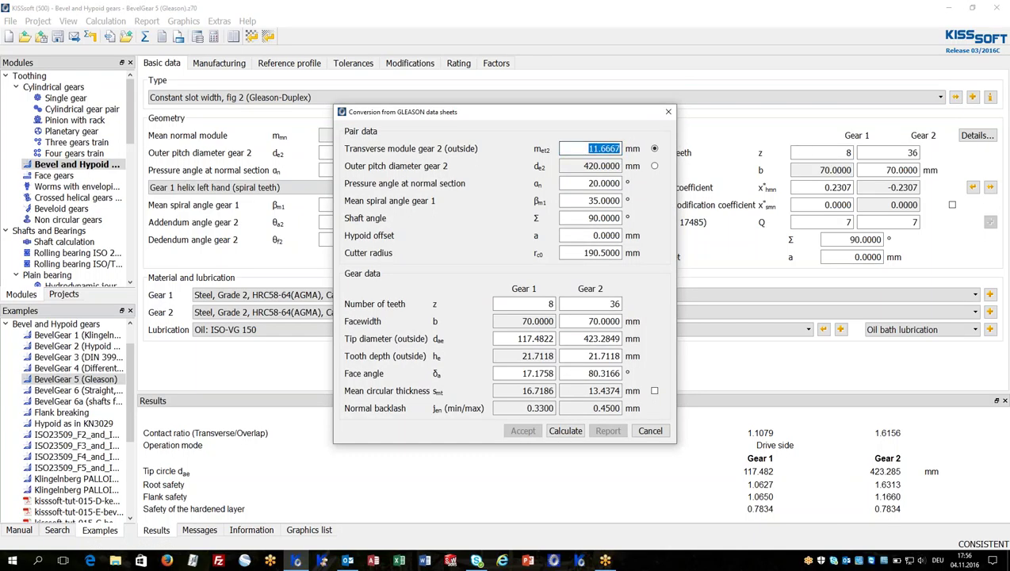
double_click(591, 200)
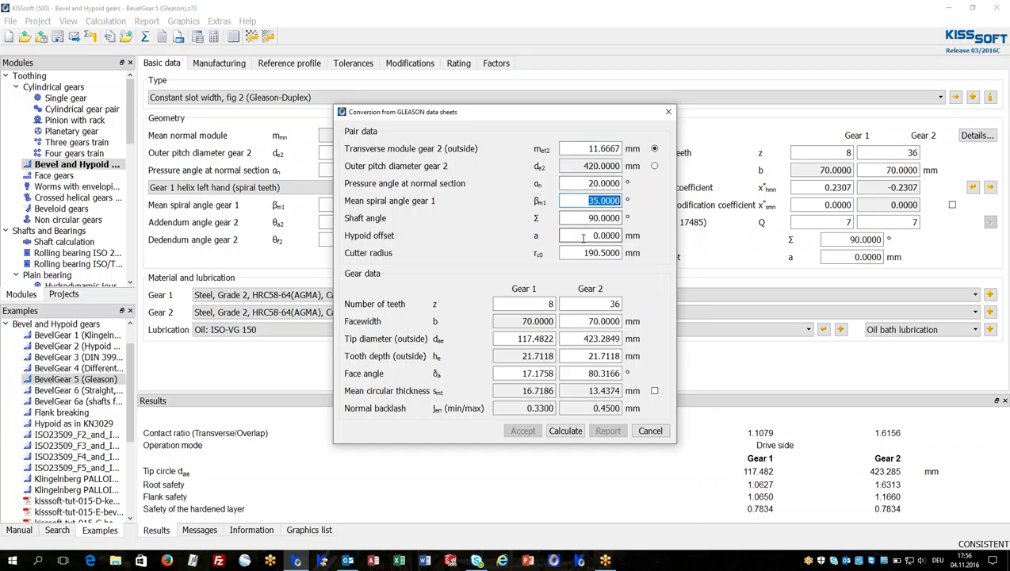
double_click(547, 304)
double_click(620, 304)
drag(587, 321, 631, 328)
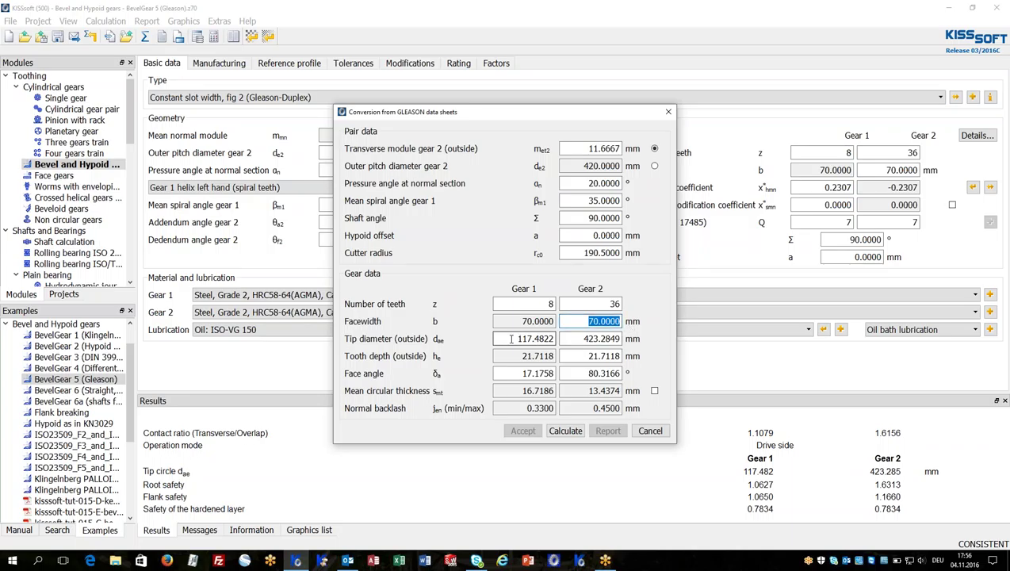
drag(509, 338, 554, 339)
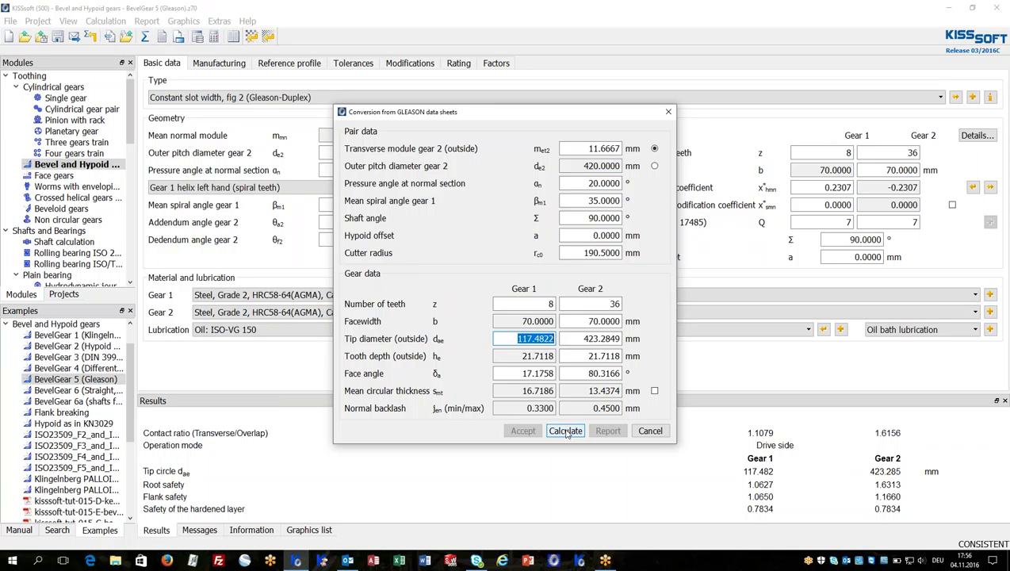
Calculate and accept the converted Gleason data, acknowledging the tooth thickness note
click(567, 432)
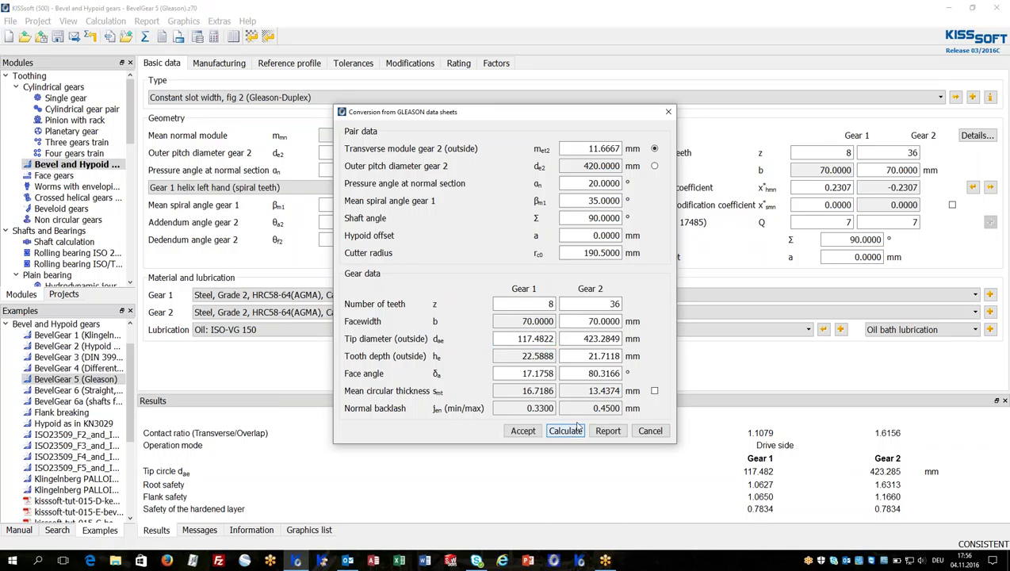
click(522, 431)
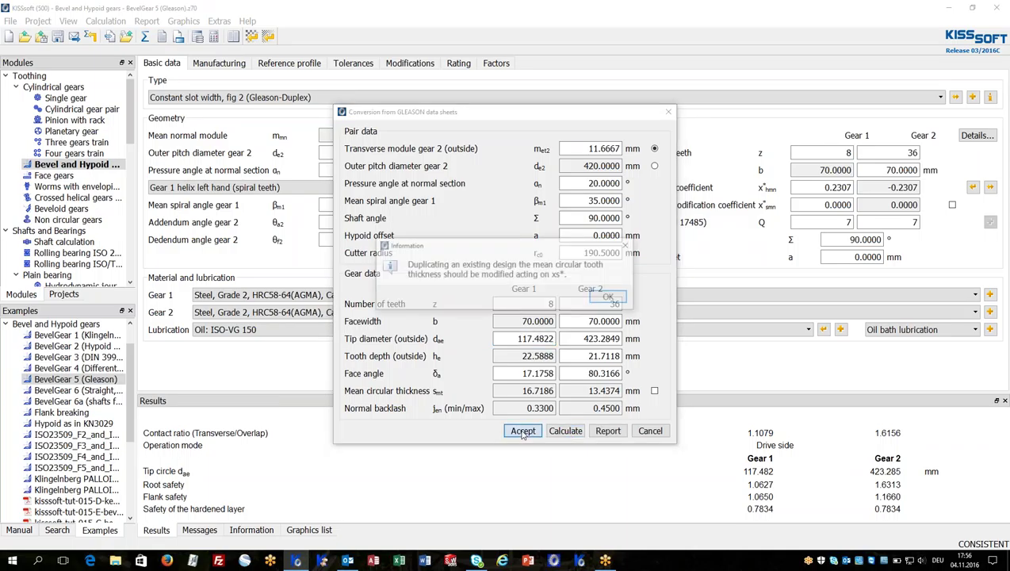
click(611, 298)
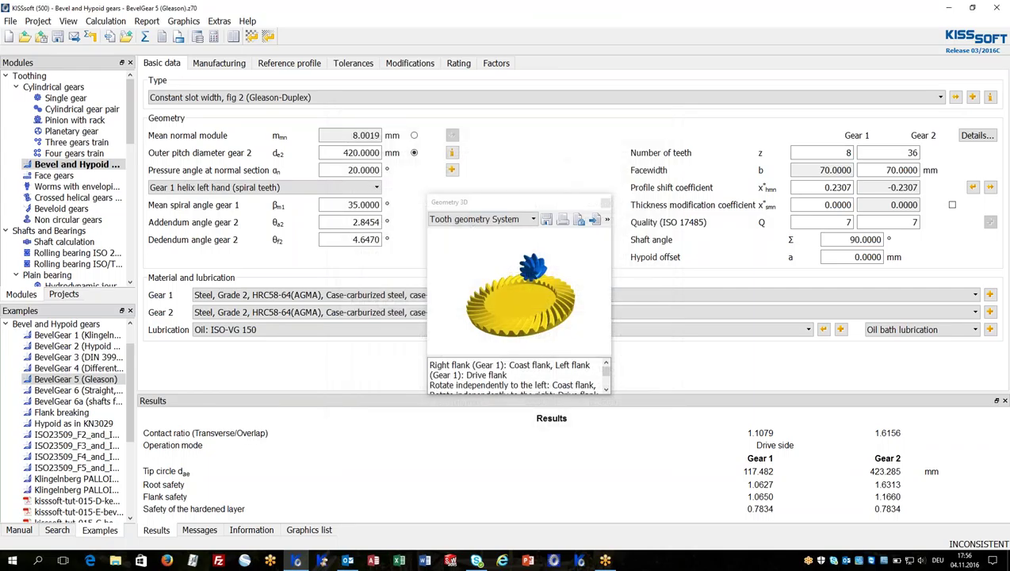
click(606, 204)
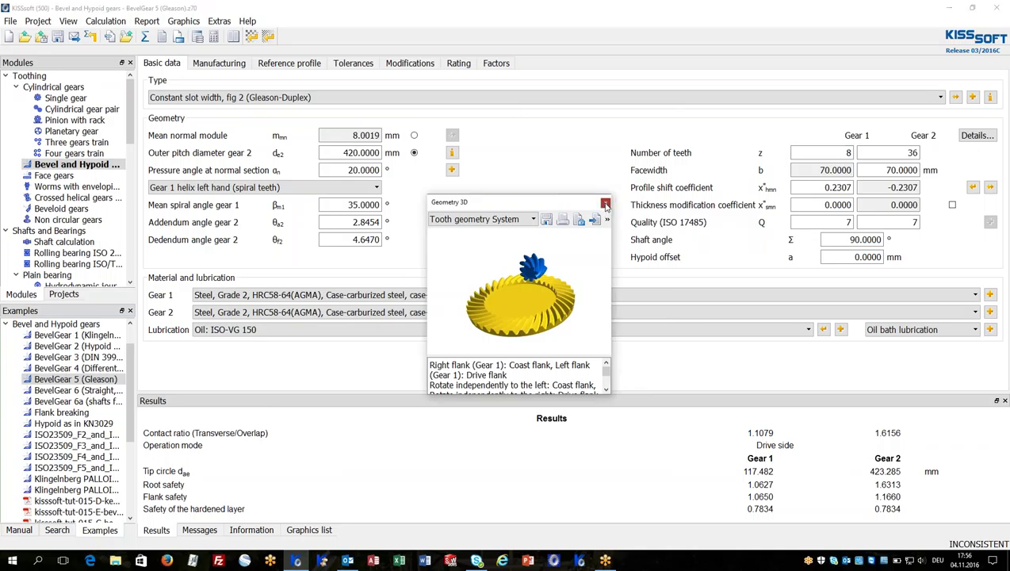
Close the 3D view and check spiral angle 35.0000, thickness modification and hypoid offset 0.0000 mm
click(605, 204)
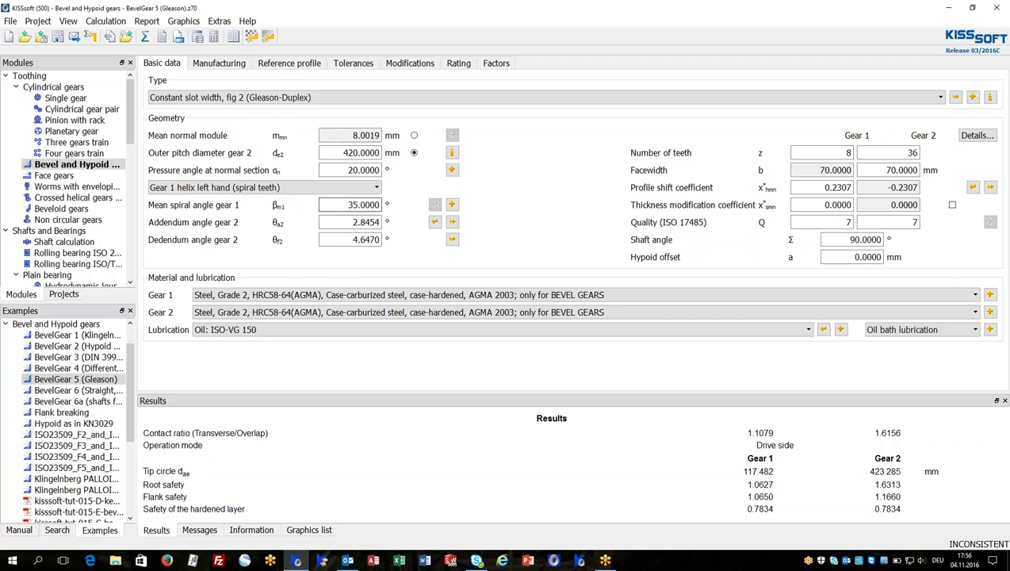
drag(344, 205, 379, 239)
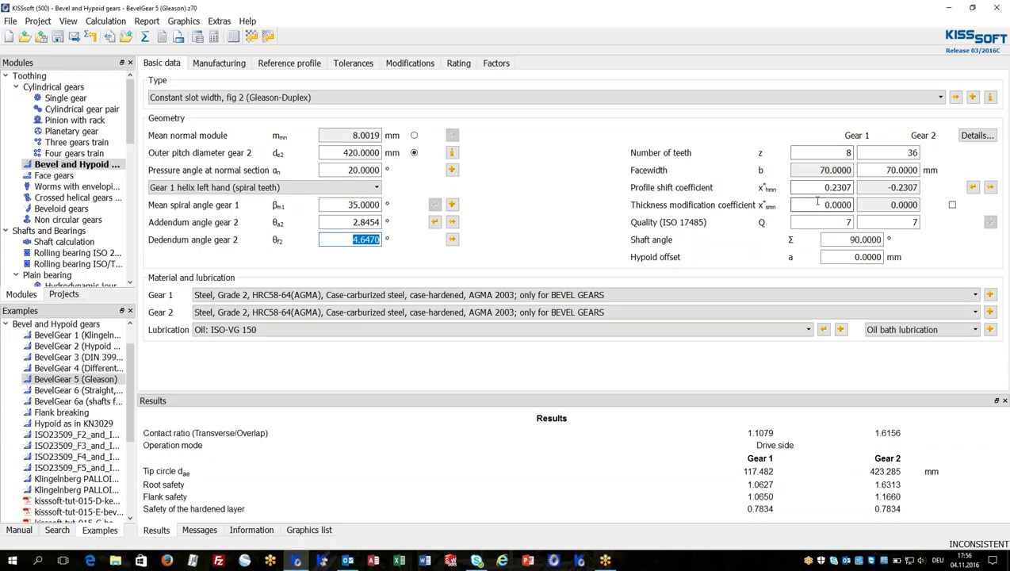
drag(817, 203, 854, 204)
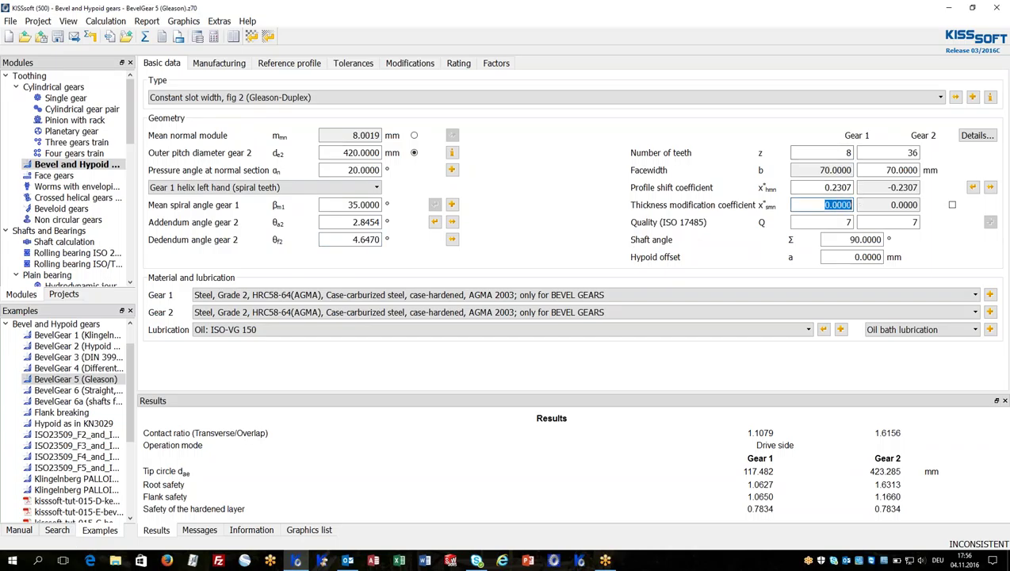
drag(825, 257, 882, 257)
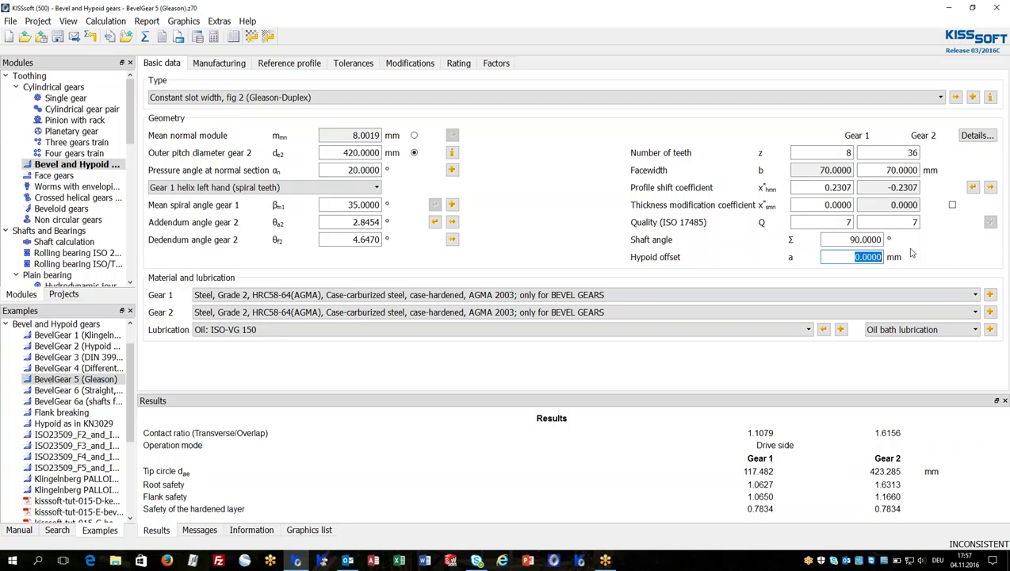
Show the ISO 23509 cutter size table in its own window, then load BevelGear 1 (Klingelnberg)
click(221, 69)
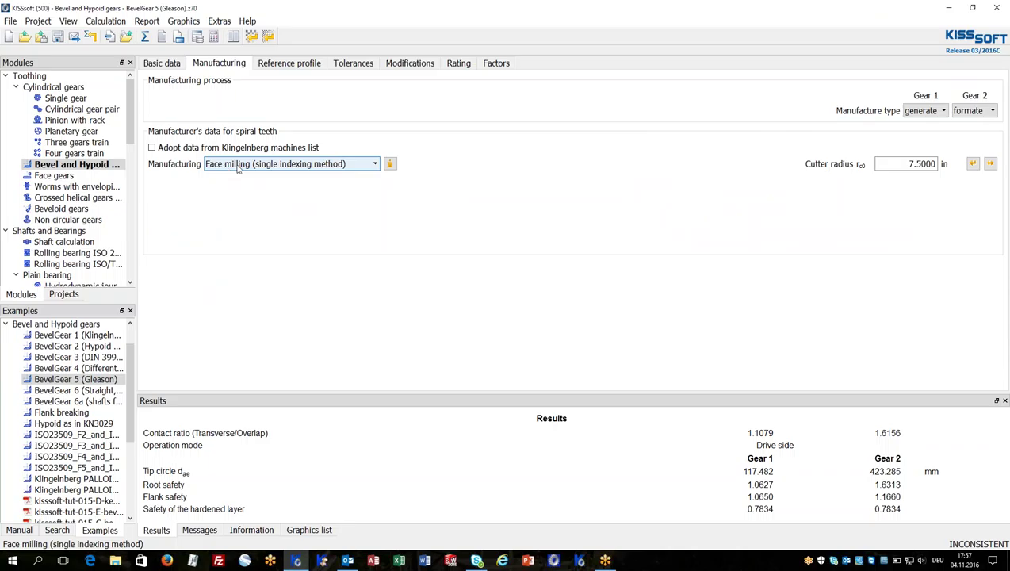
click(389, 165)
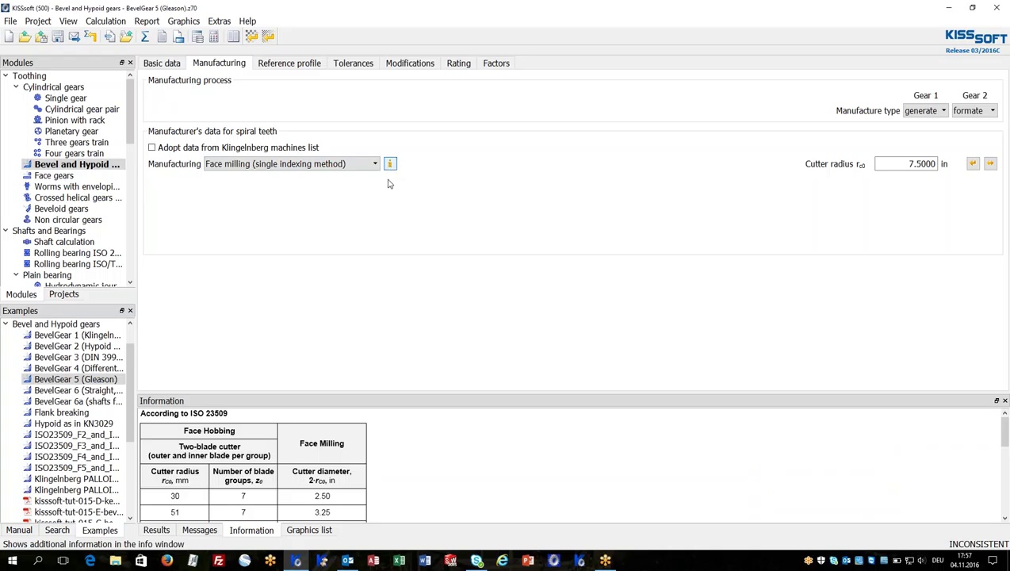
double_click(349, 393)
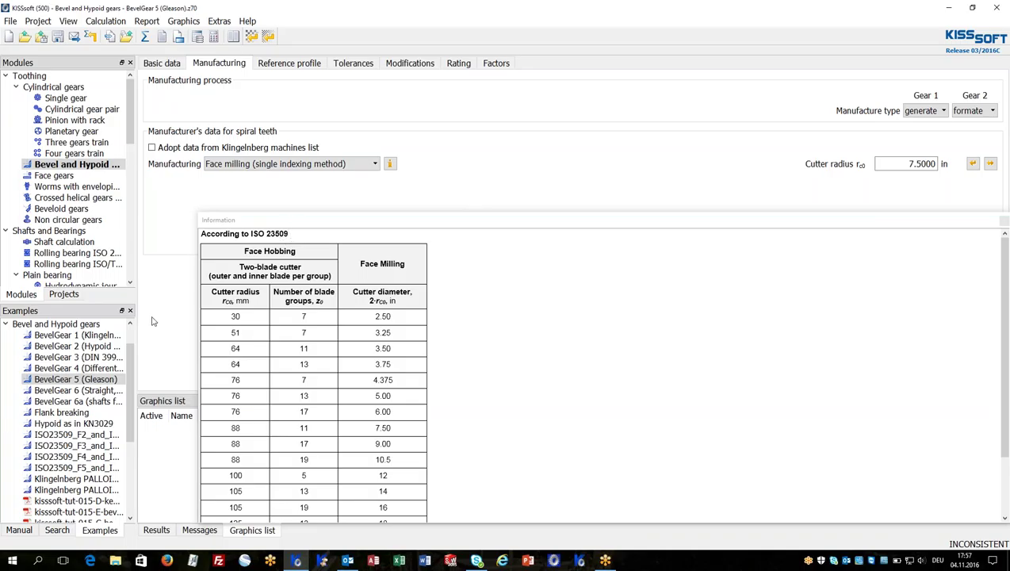
double_click(100, 340)
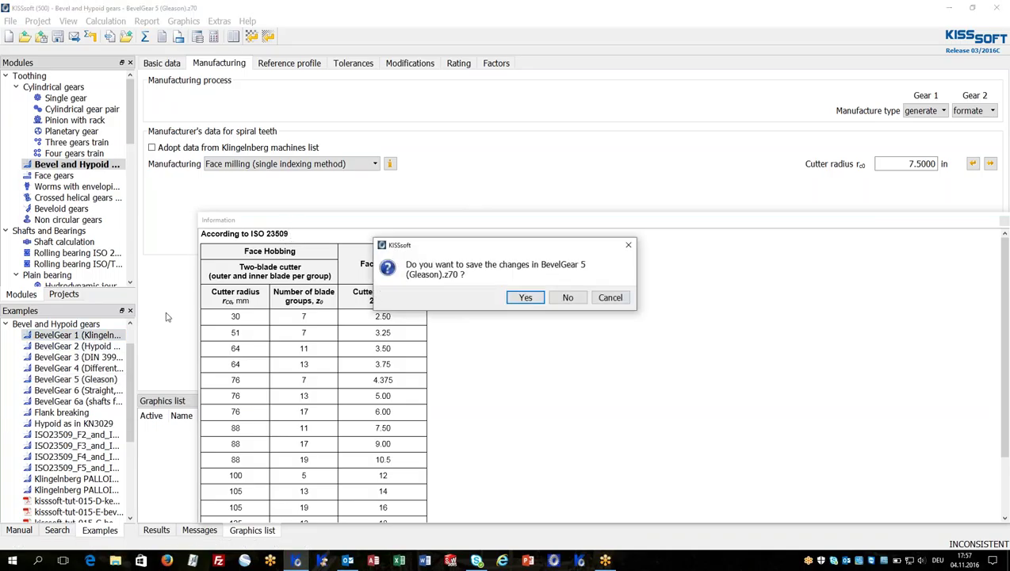
Discard BevelGear 5 changes, view the Klingelnberg machine and cutter radius table, and stop adopting machine-list data
click(572, 295)
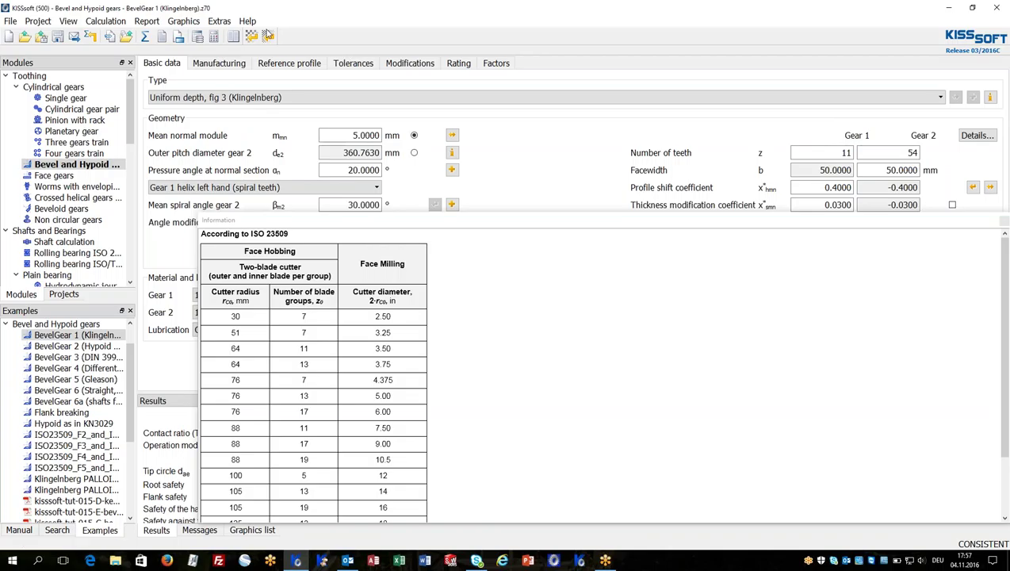
click(230, 65)
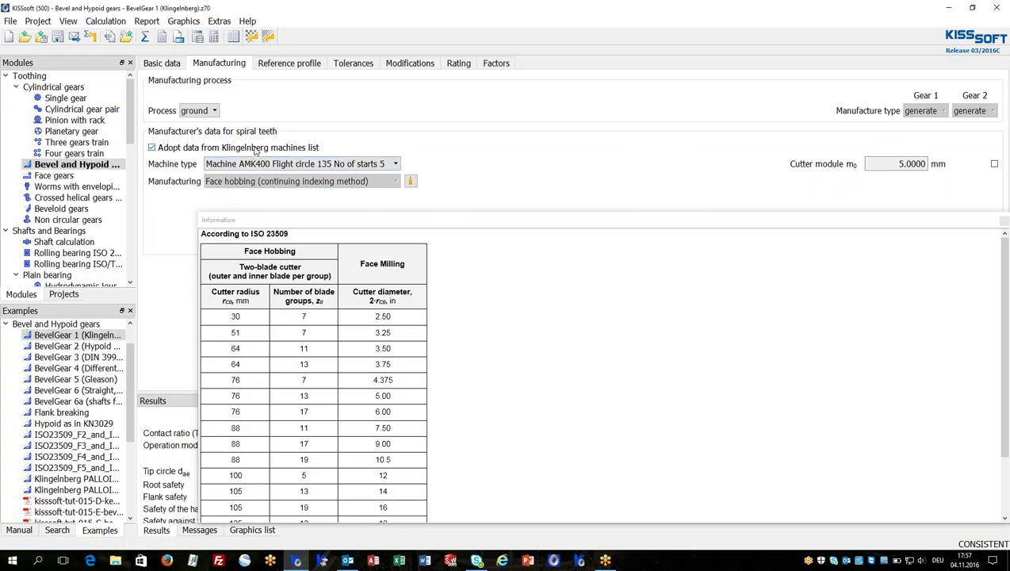
click(411, 182)
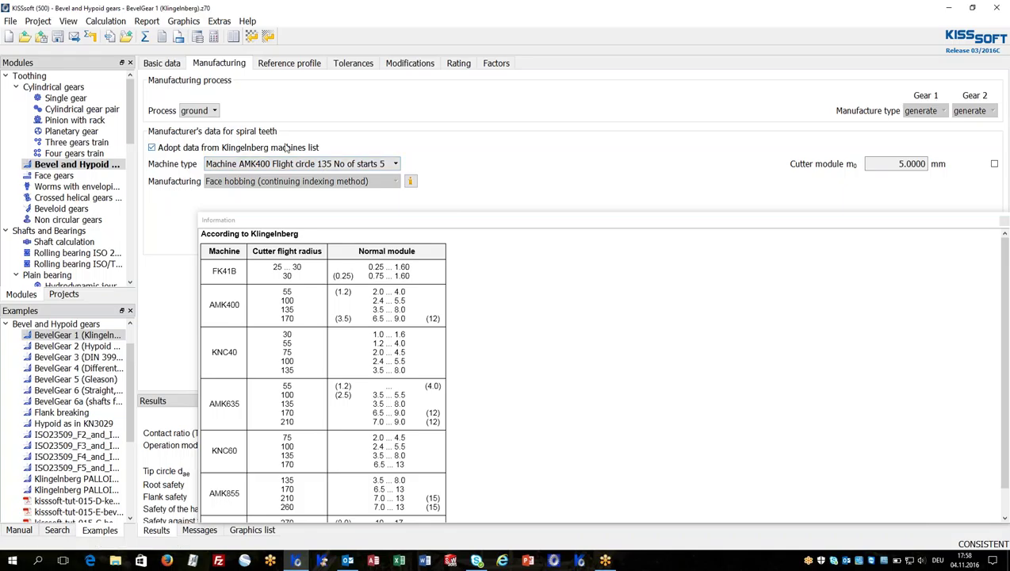
click(286, 147)
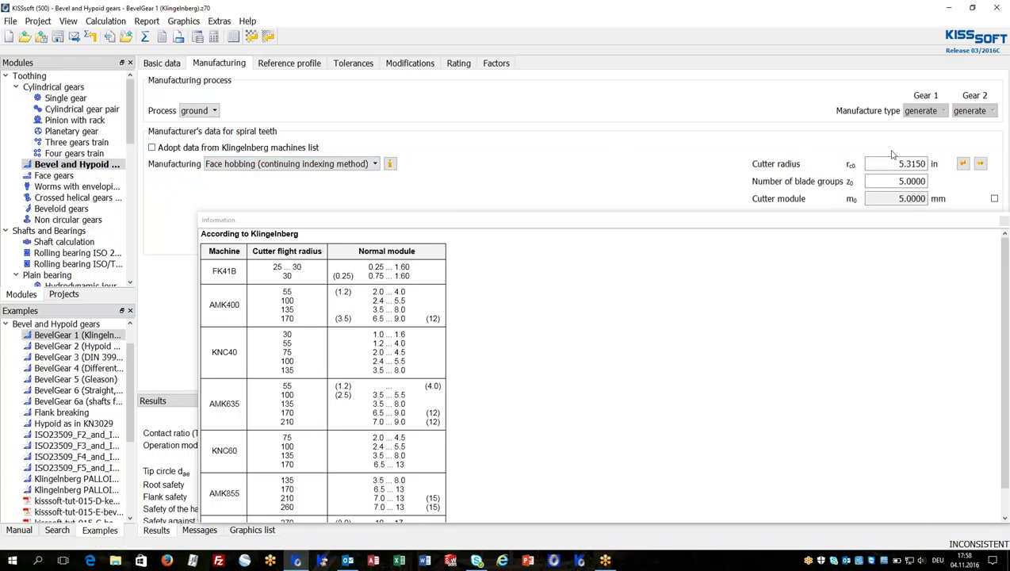
Express the cutter radius in millimetres (135.0000 mm) and view the reference profile settings
click(935, 164)
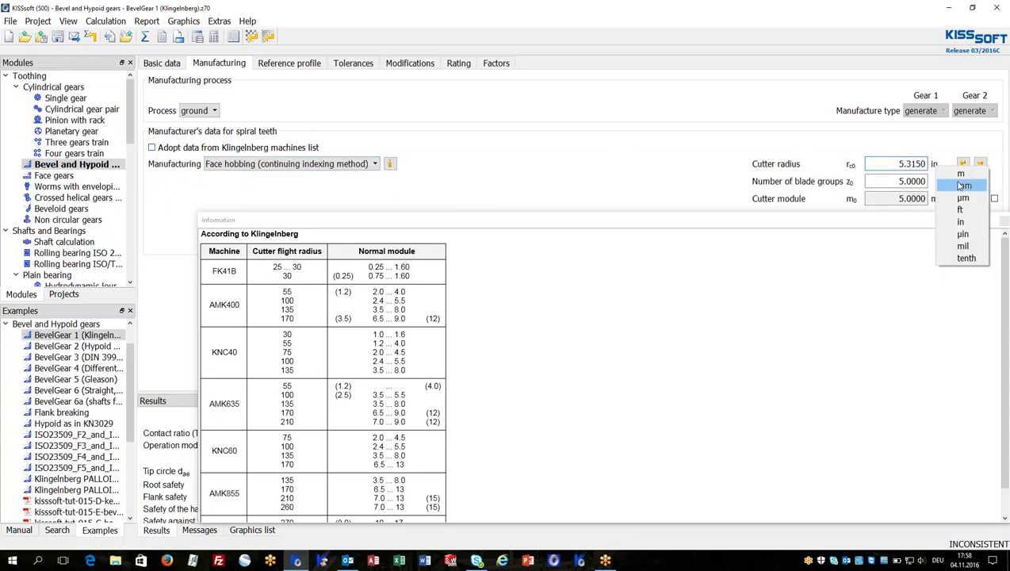
click(954, 183)
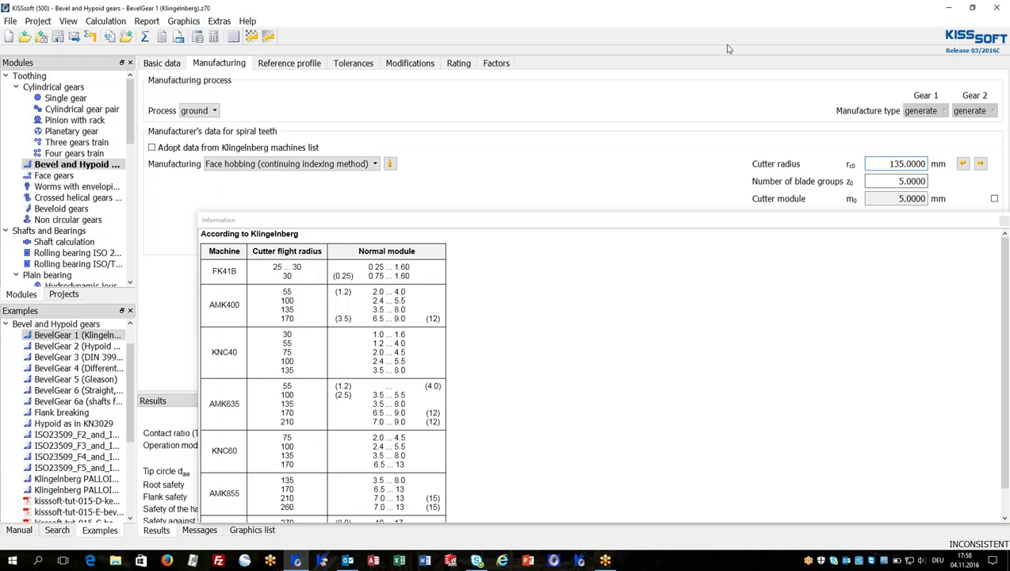
click(290, 63)
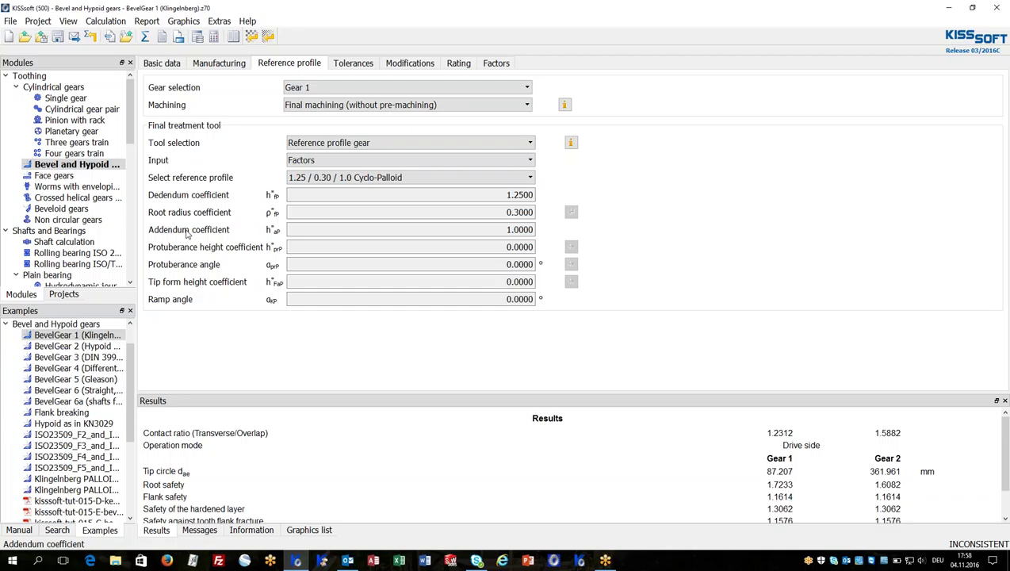
Review the tooth thickness and diameter allowances under Tolerances, then go back to Basic data
click(349, 63)
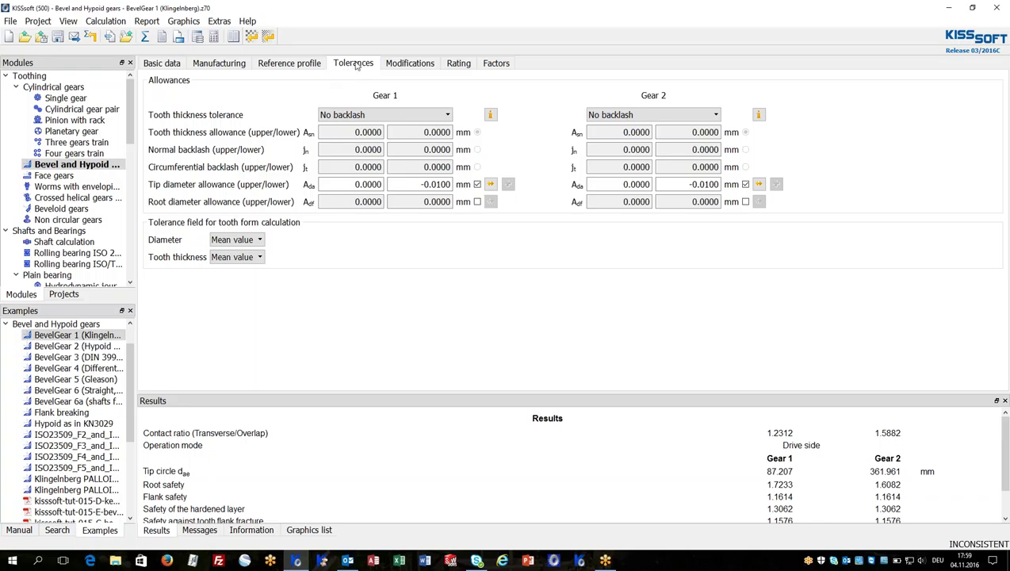
click(161, 64)
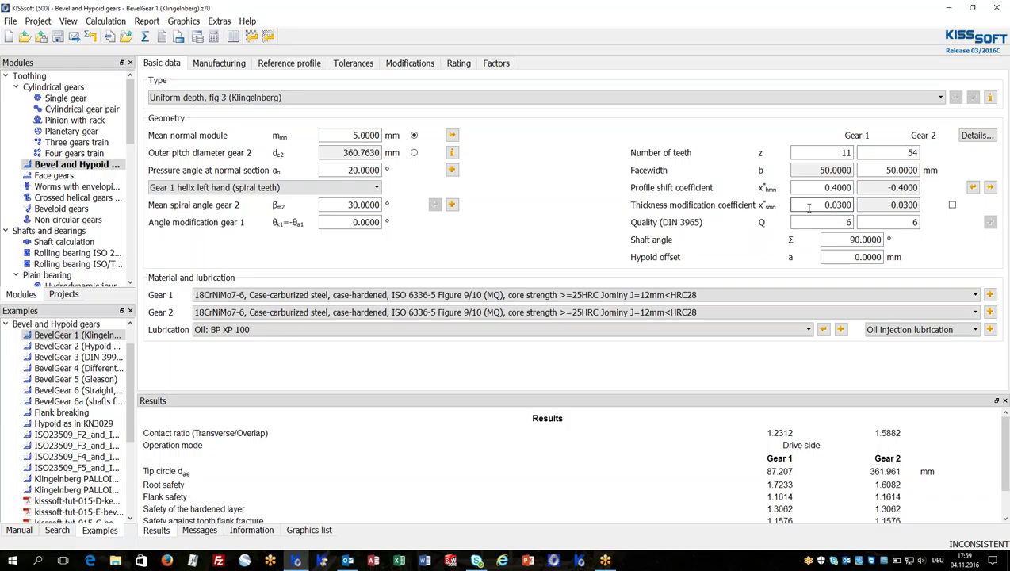
click(977, 136)
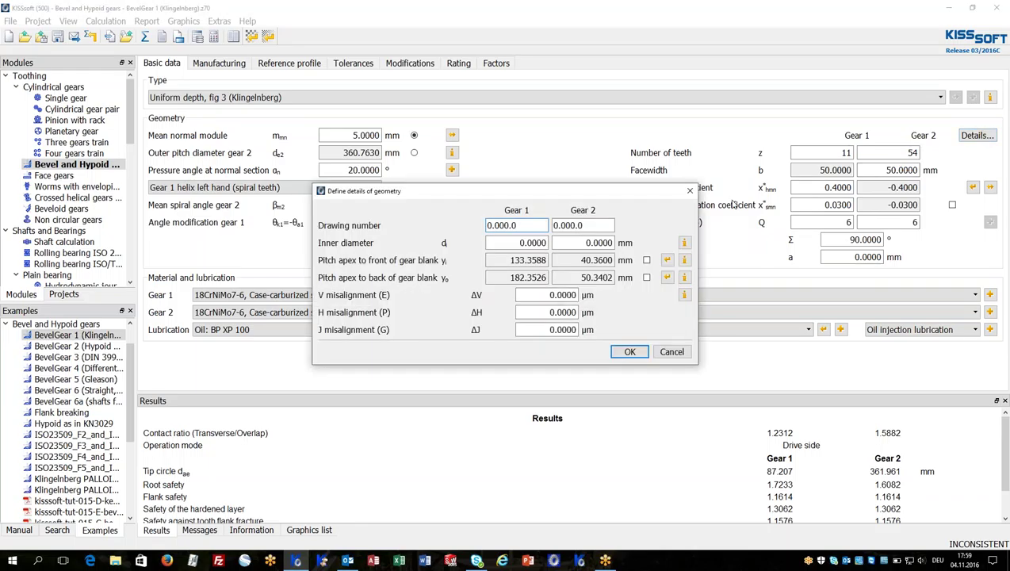
drag(547, 330, 591, 333)
click(672, 353)
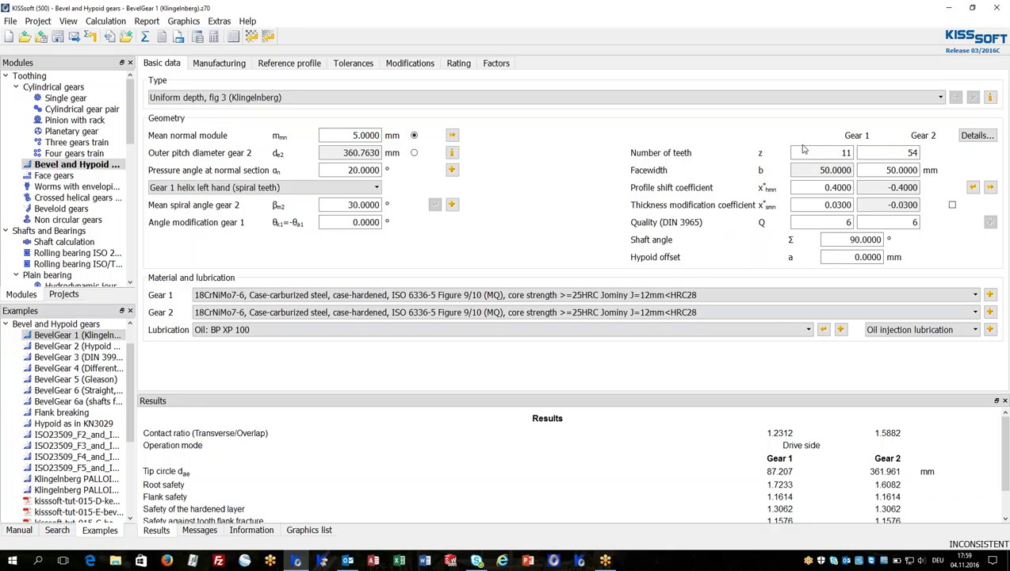
click(463, 65)
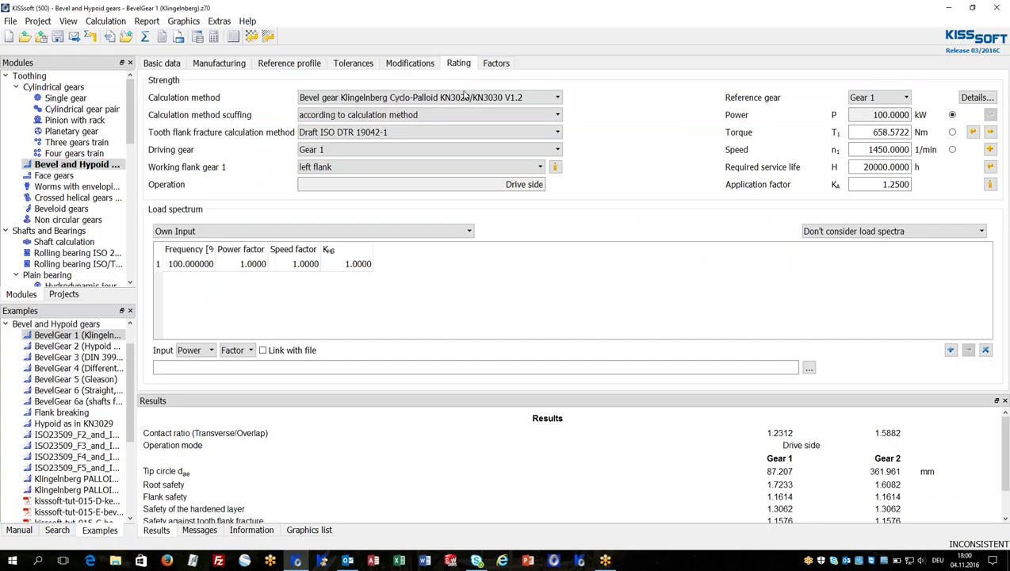
Browse calculation methods keeping Klingelnberg Cyclo-Palloid KN3028/KN3030 V1.2, then list the scuffing options
click(465, 98)
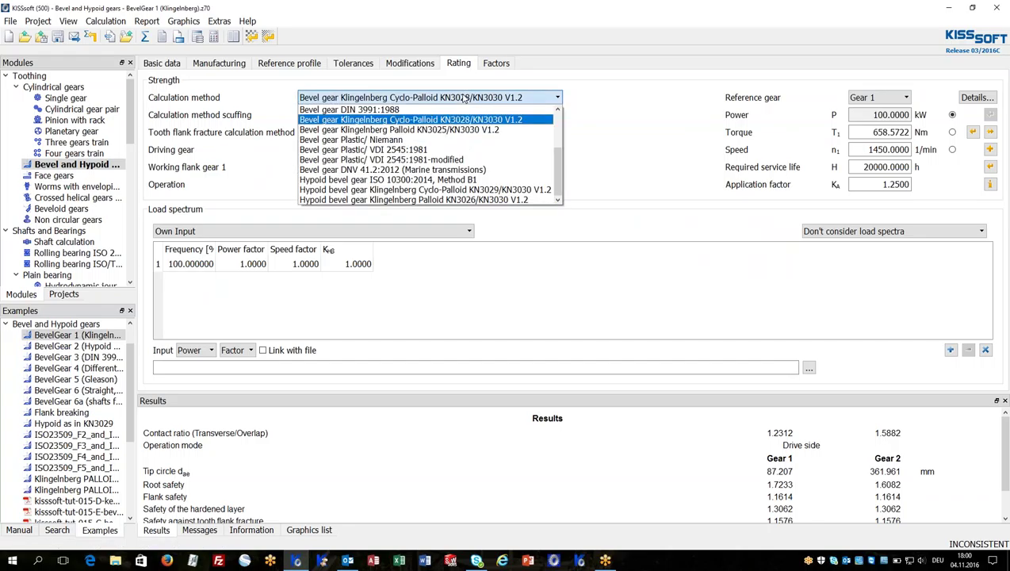
scroll(429, 115, up, 2)
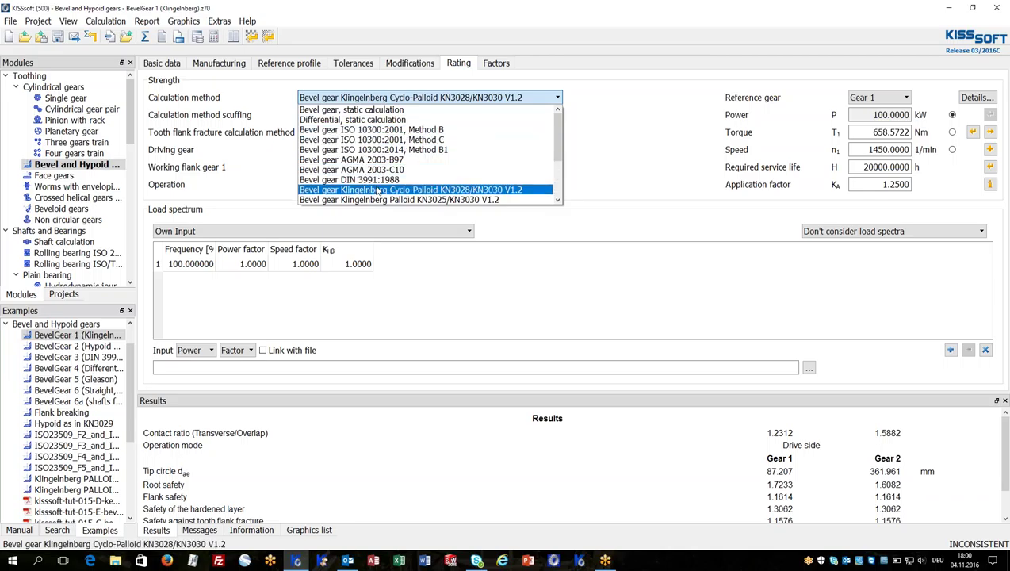
scroll(378, 192, down, 1)
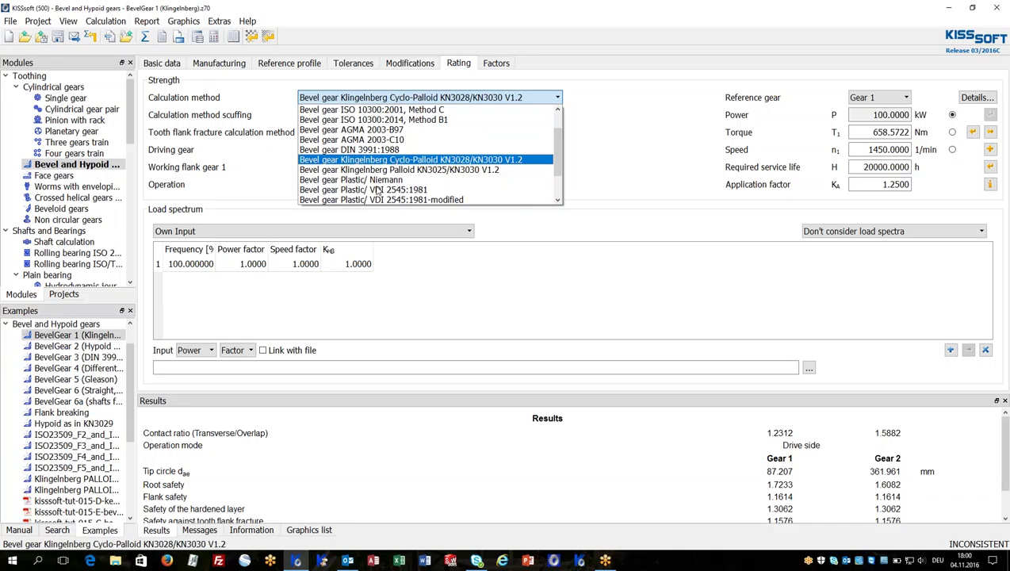
scroll(379, 192, down, 1)
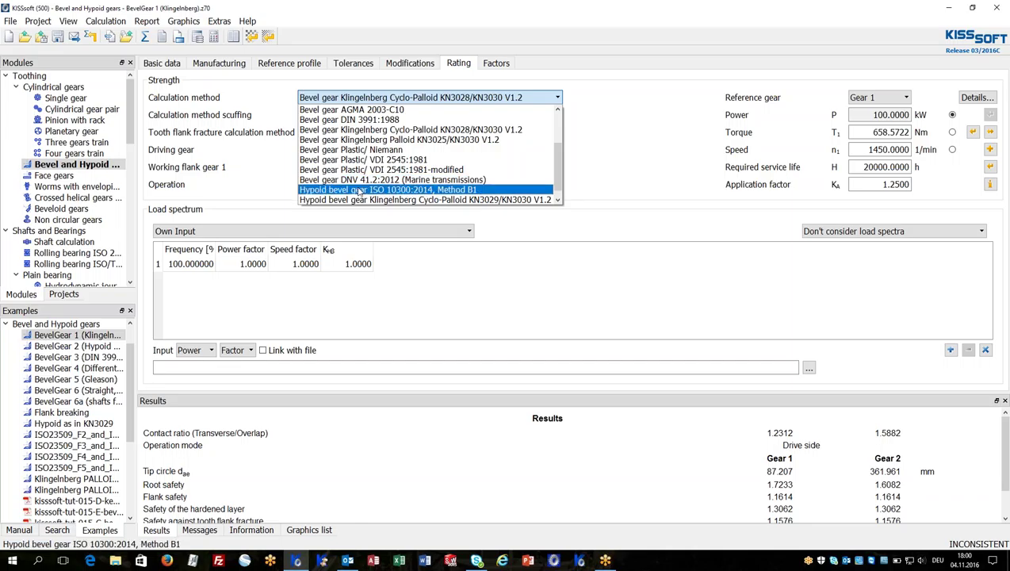
scroll(367, 190, down, 1)
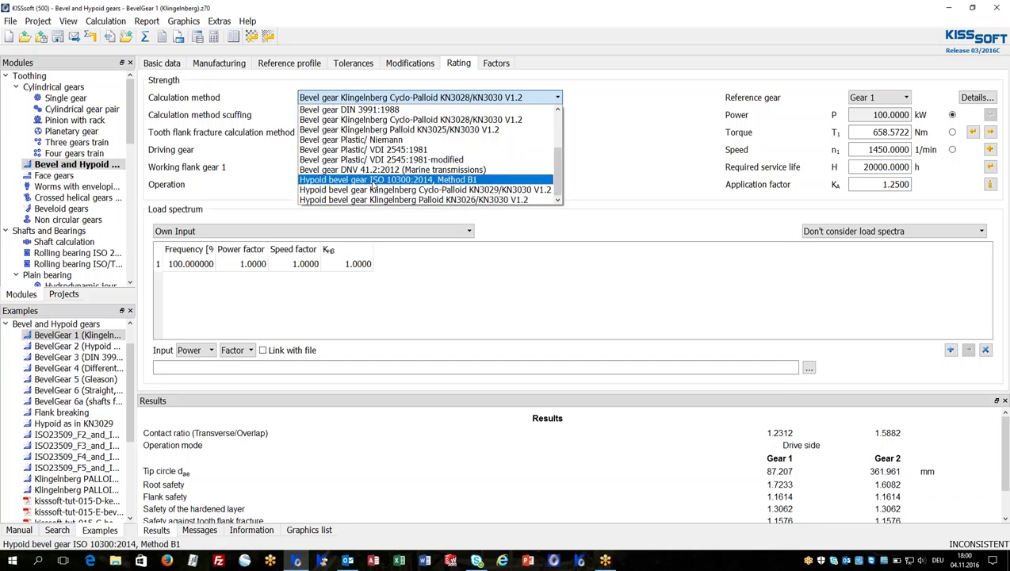
click(299, 99)
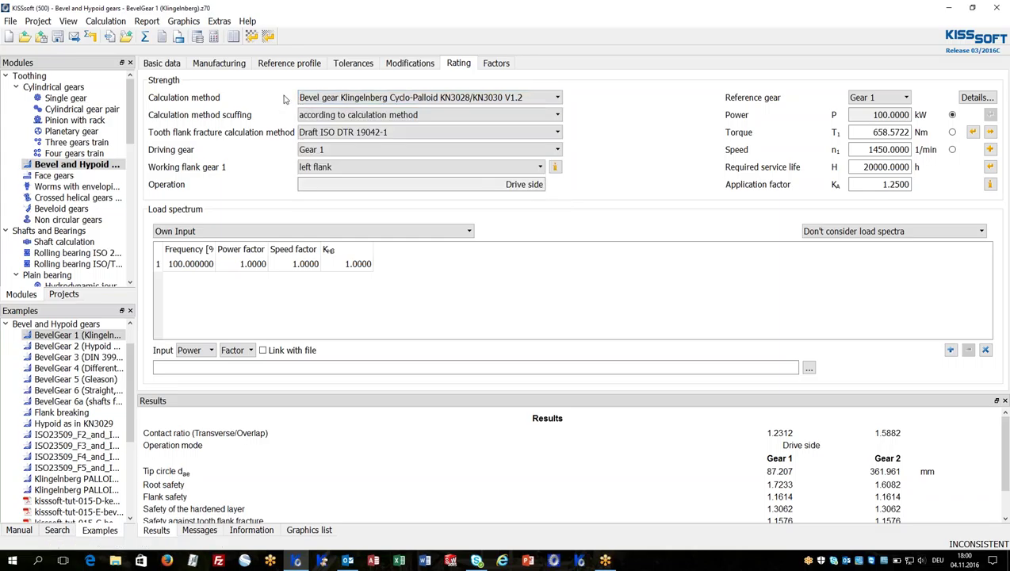
click(337, 116)
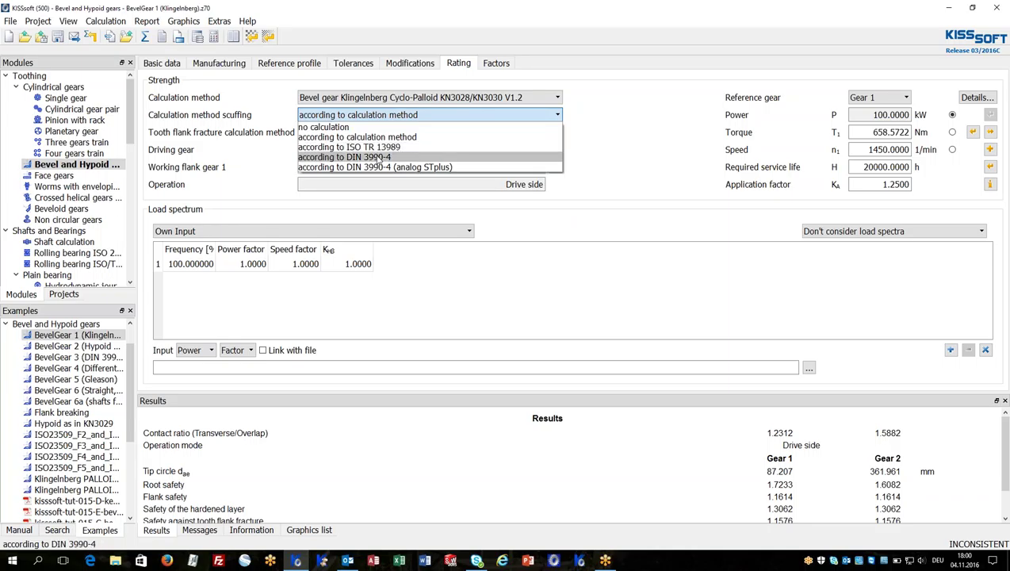
click(349, 137)
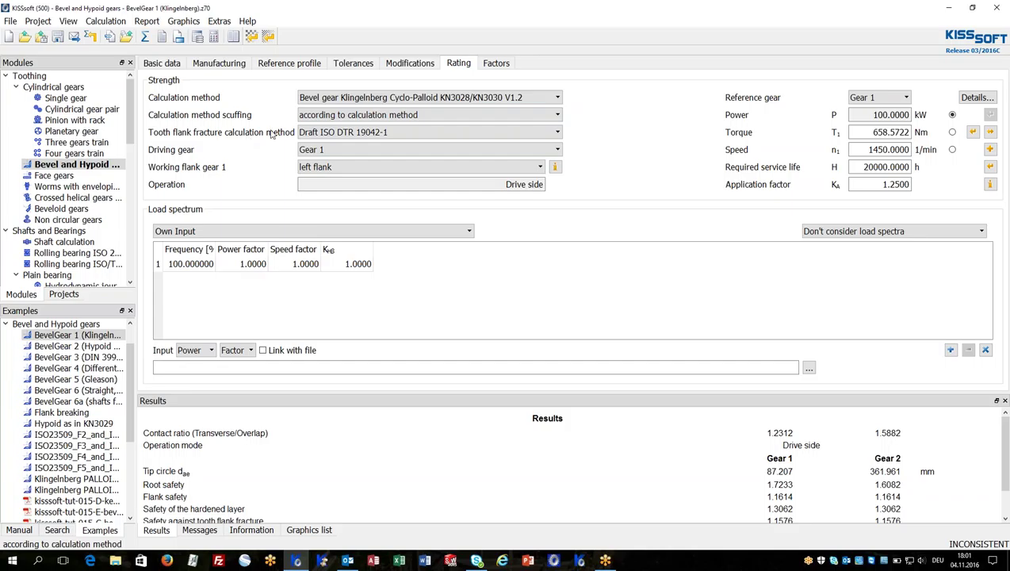
click(317, 133)
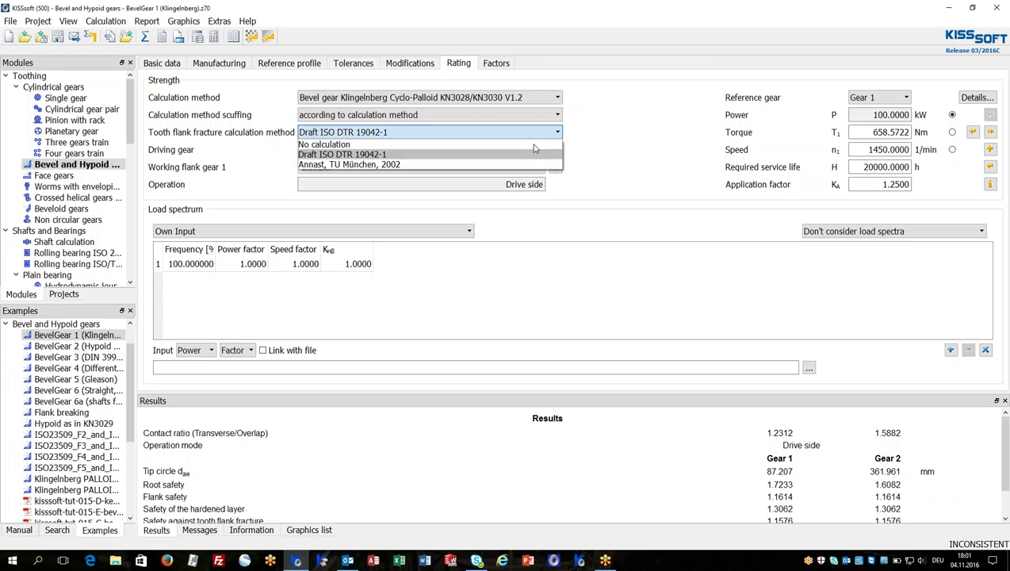
click(654, 158)
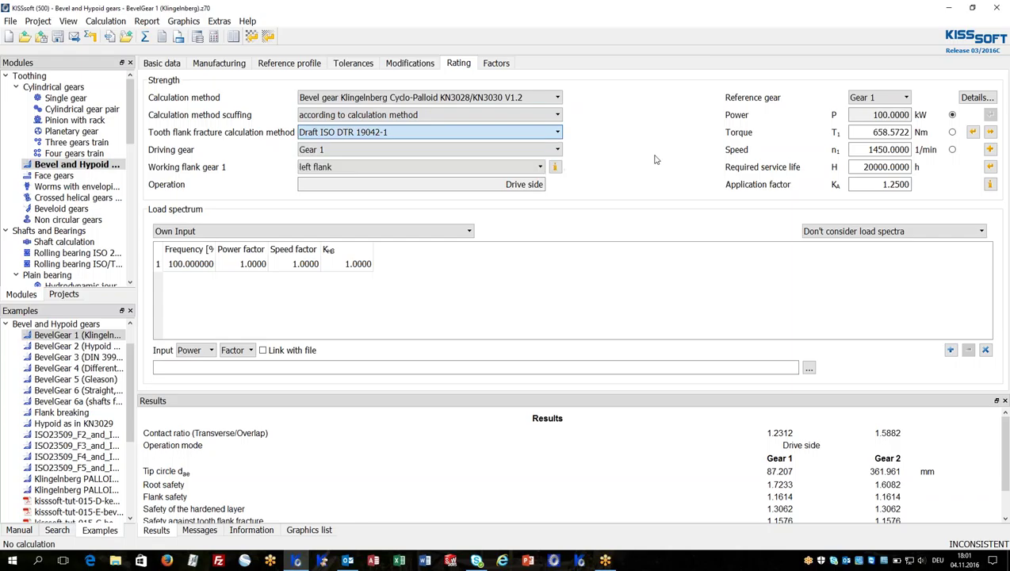
Load the standardised binomial p=5/6 load spectrum, then switch the type back to Own Input
click(443, 230)
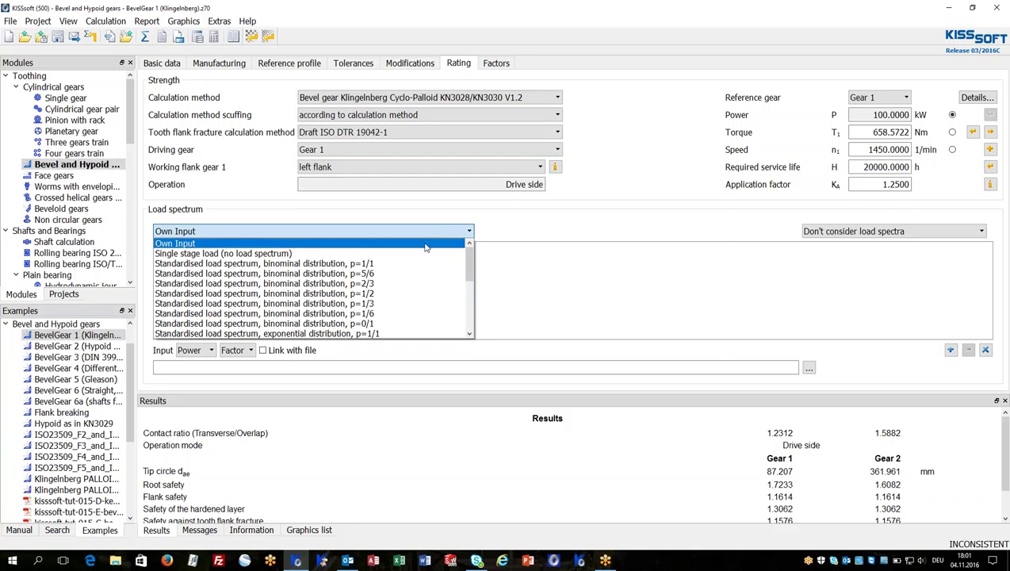
click(405, 274)
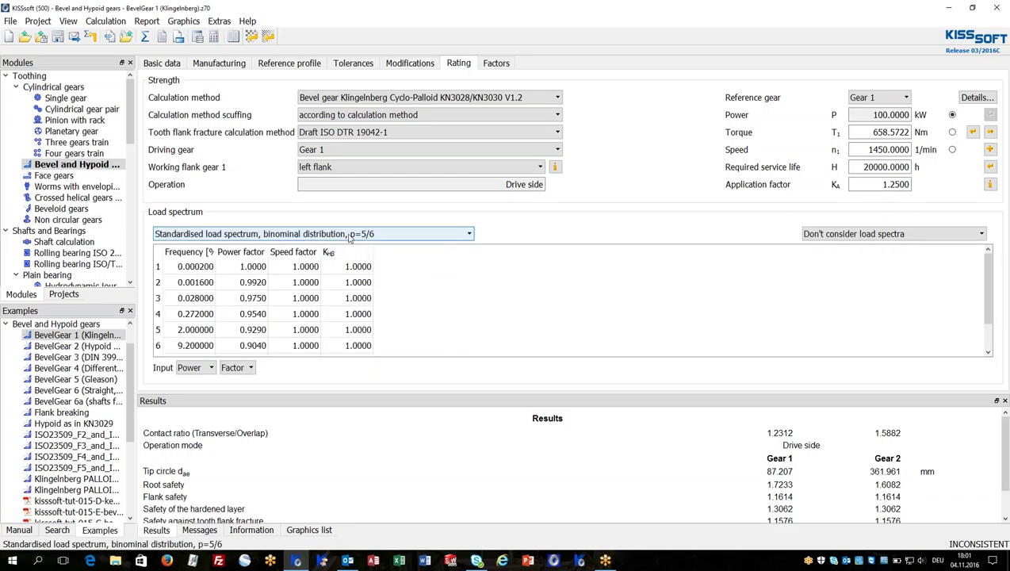
click(389, 237)
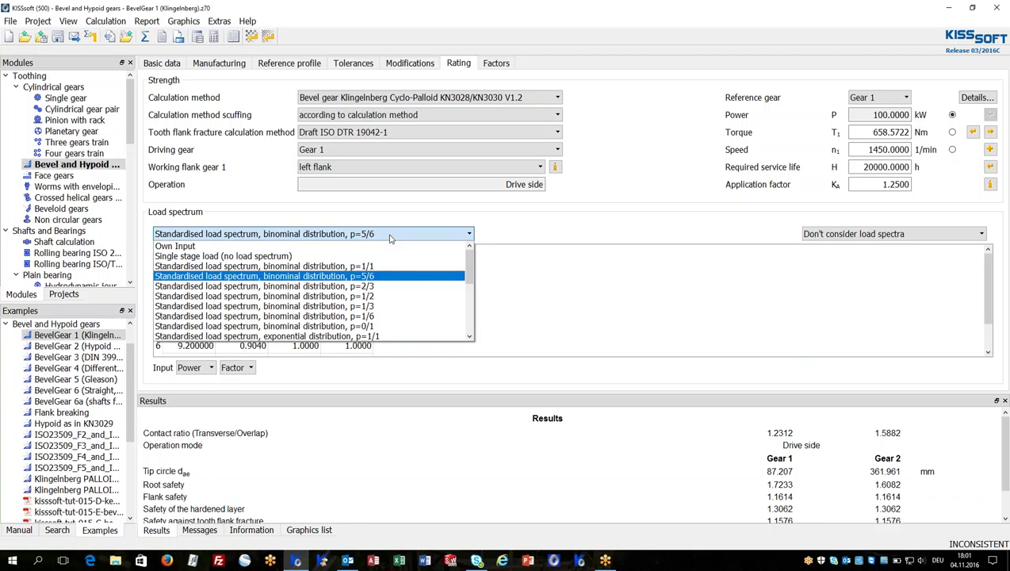
click(387, 247)
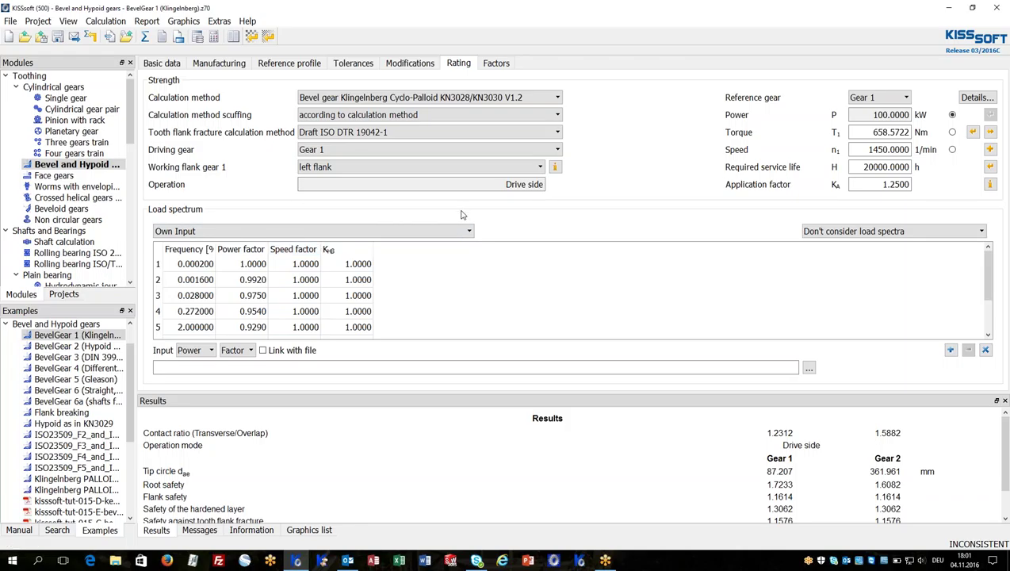
Show the Factors page and float the ISO 10300-1 mounting factor information panel
click(499, 65)
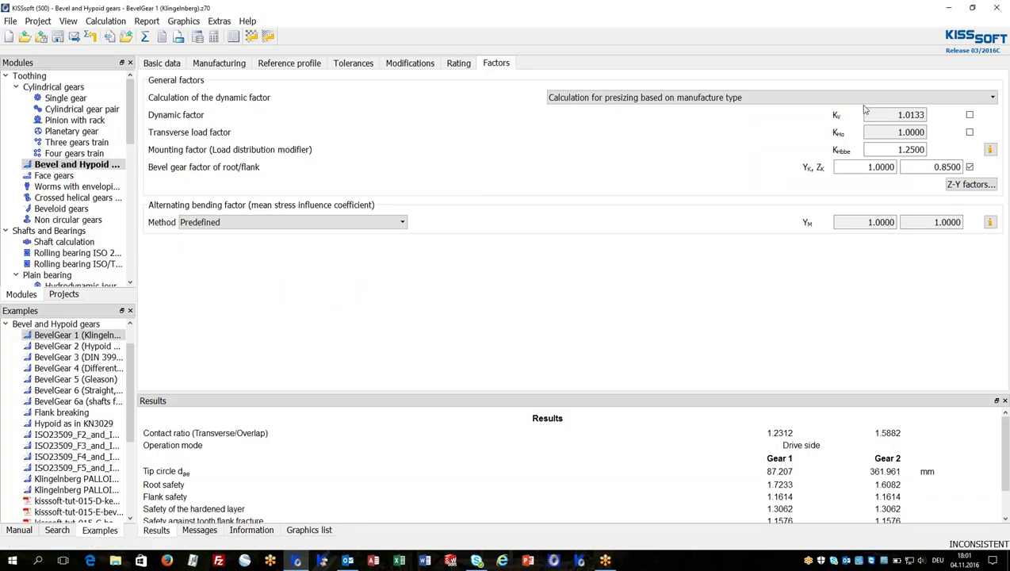
click(989, 150)
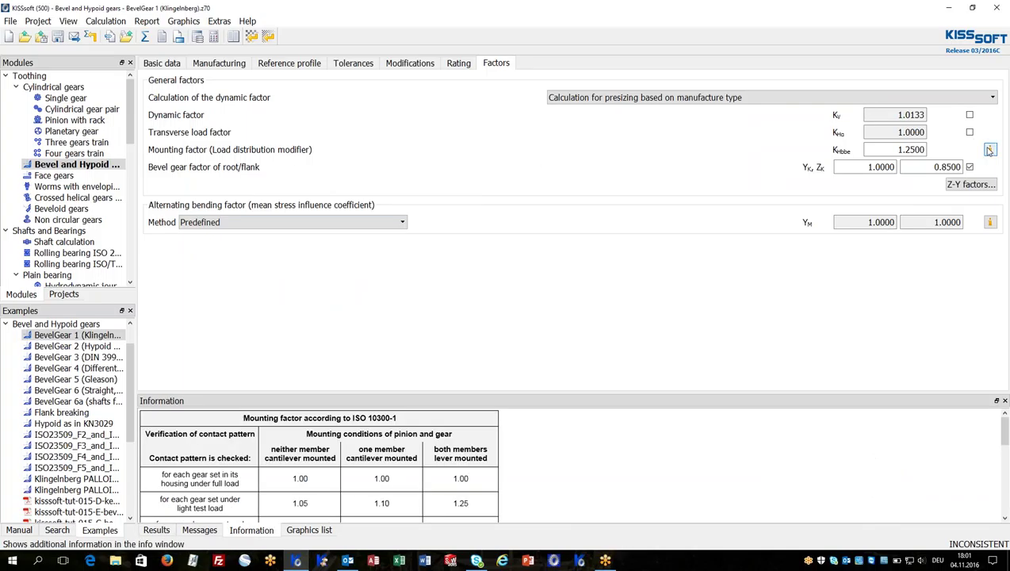
double_click(546, 404)
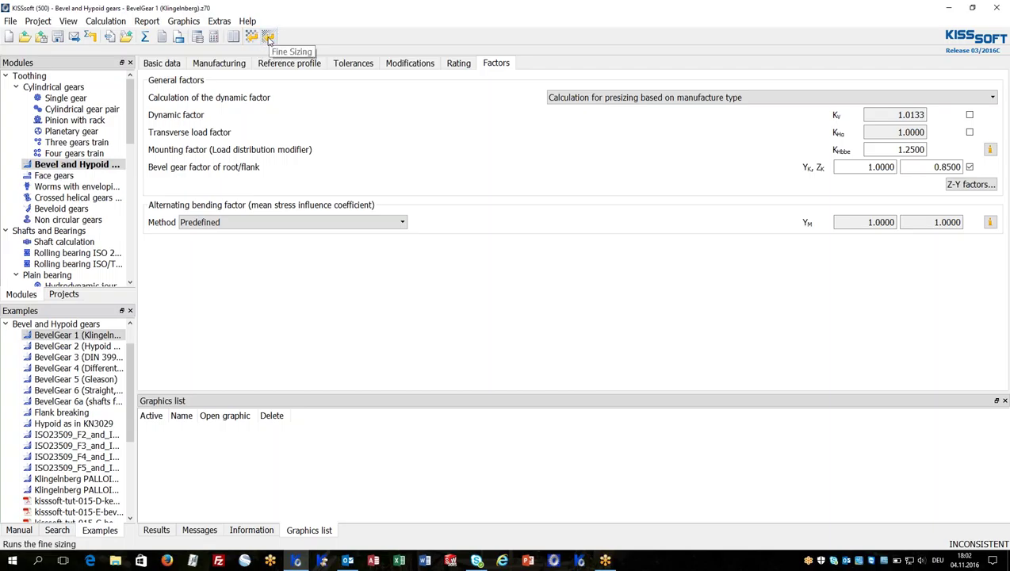
Run rough sizing and accept the proposal, giving gear 2 a 54 mm facewidth
click(253, 38)
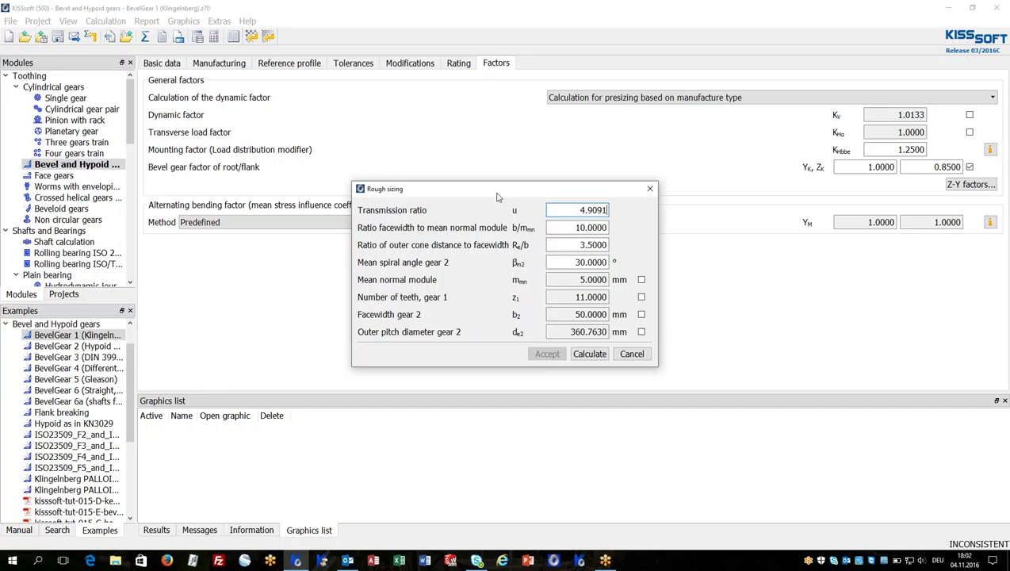
drag(577, 210, 644, 212)
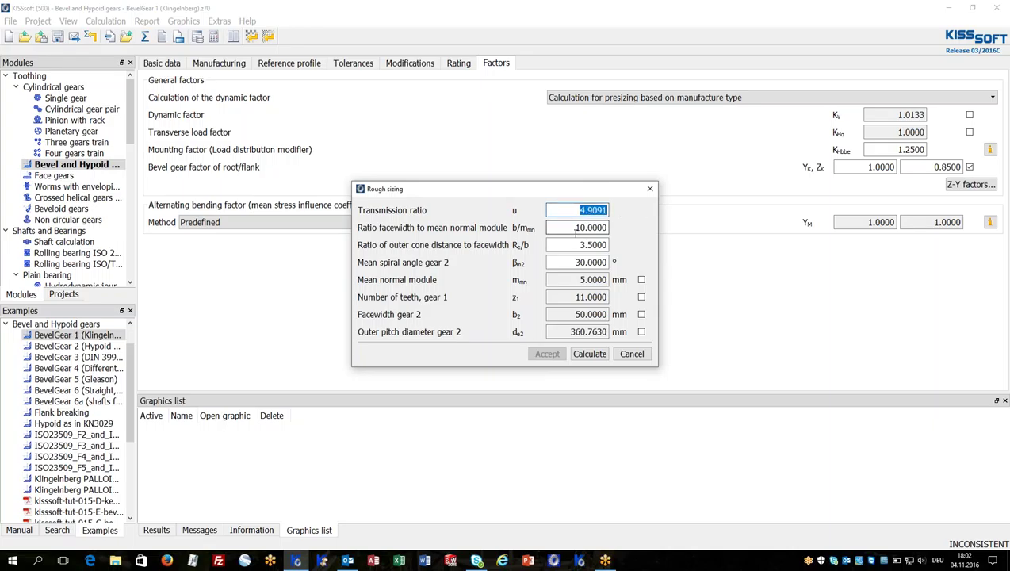
drag(572, 227, 631, 222)
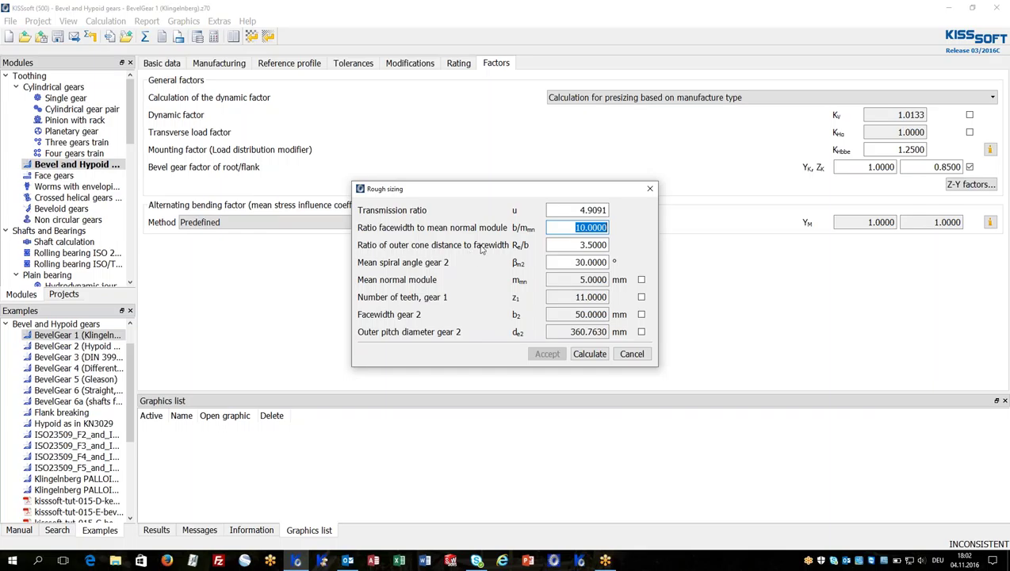
click(583, 262)
click(588, 354)
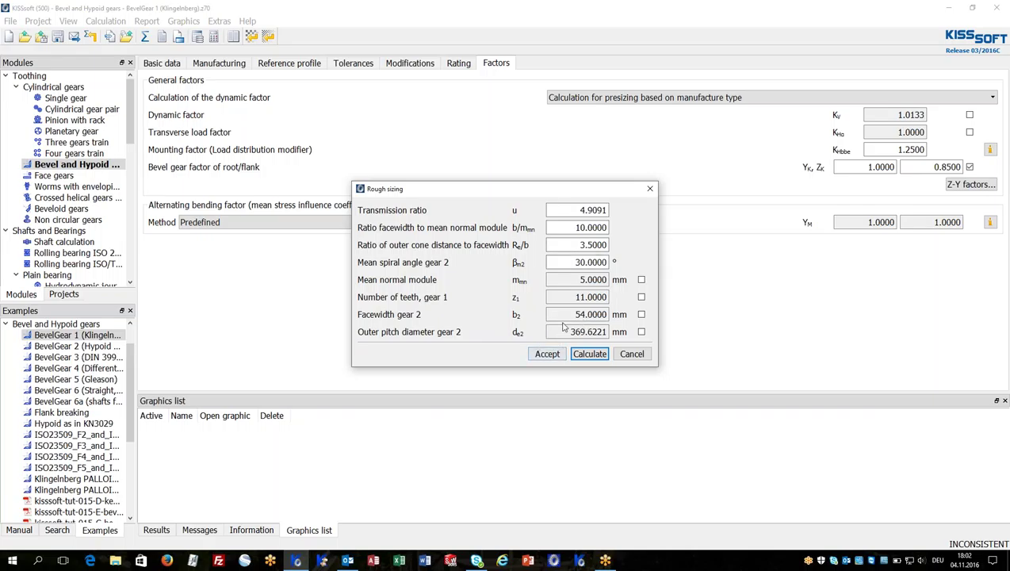
click(547, 355)
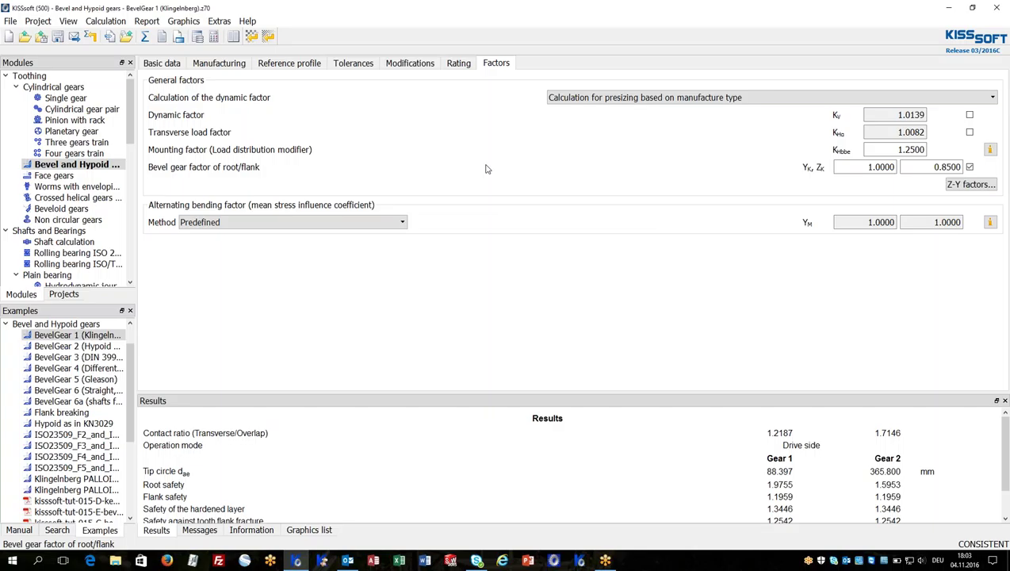
Open Fine Sizing and hold gear 2's outer pitch diameter d_e2 fixed
click(268, 37)
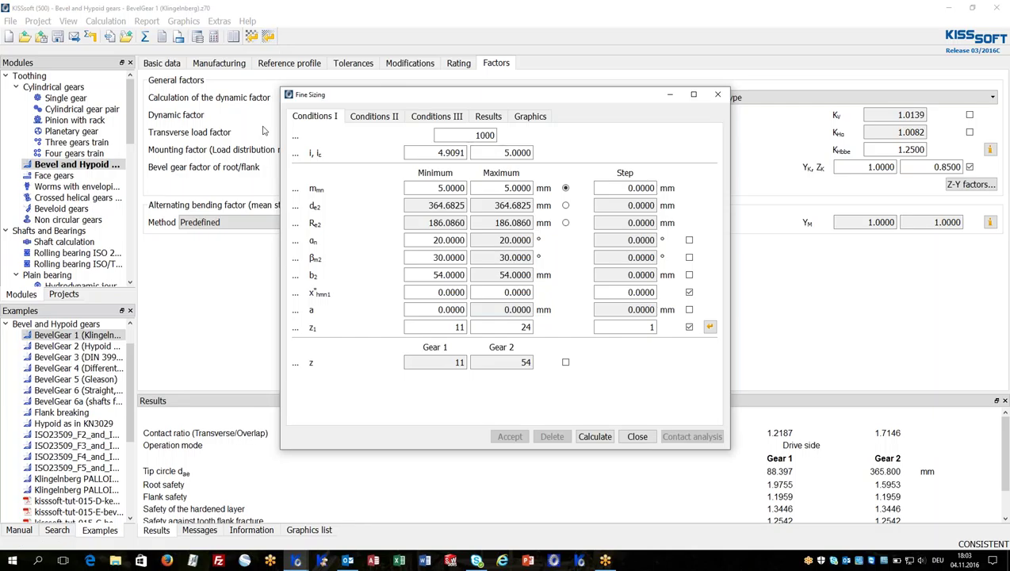
drag(280, 191, 170, 191)
click(565, 205)
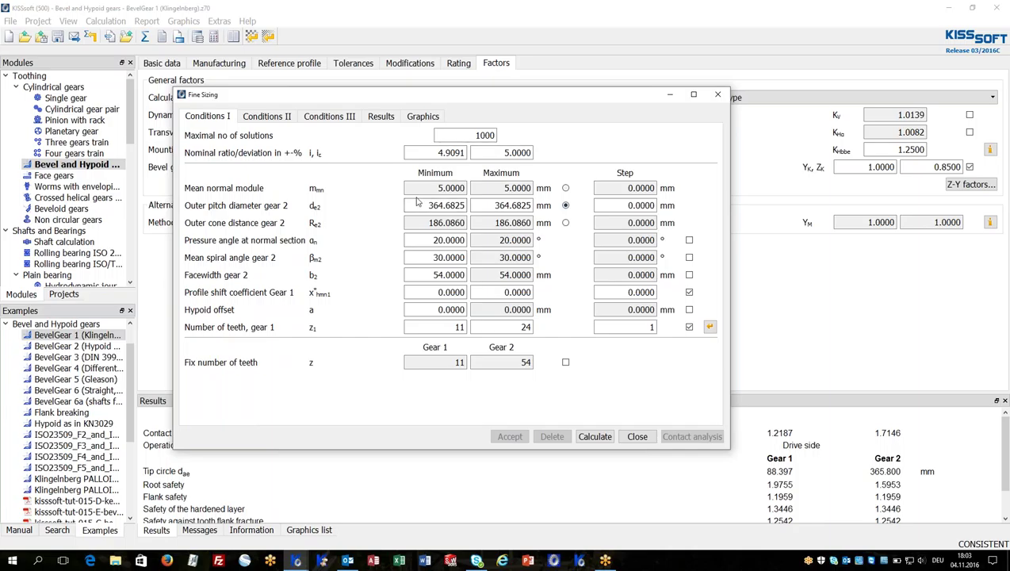
drag(420, 205, 480, 205)
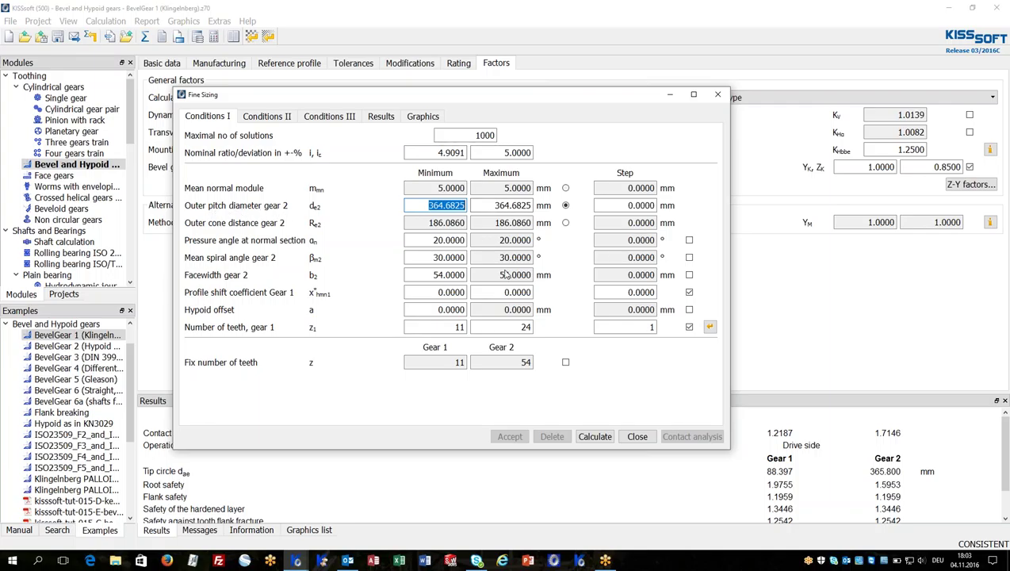
Vary the mean spiral angle from 20° to 40° in 2° steps
click(689, 258)
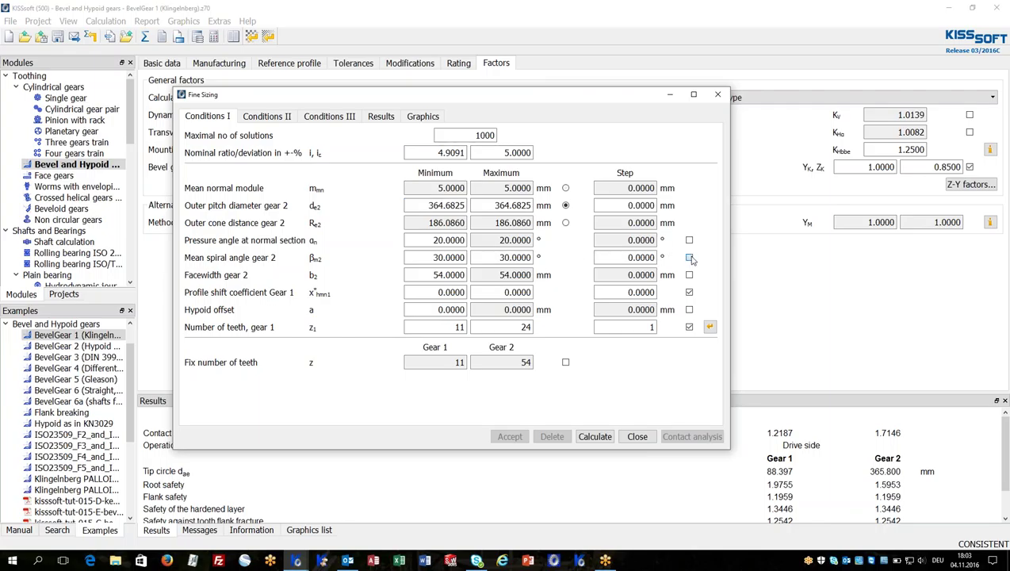
drag(433, 258, 493, 259)
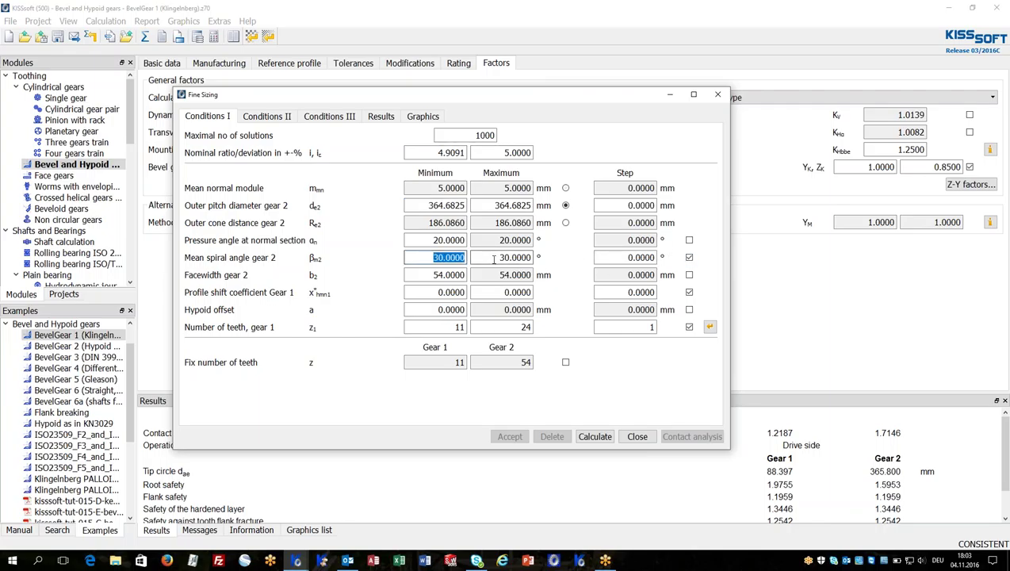
text(20)
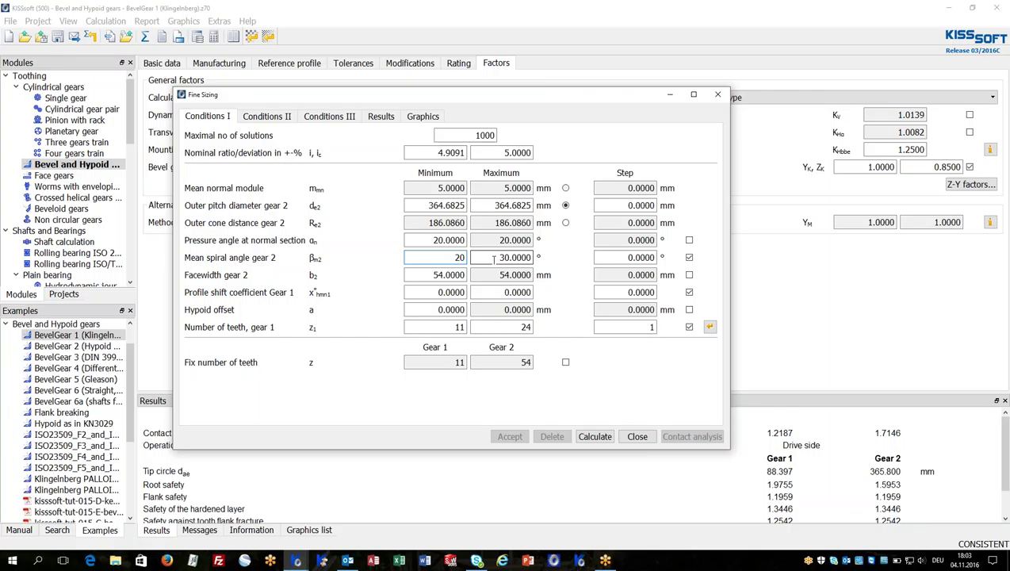
drag(495, 257, 583, 239)
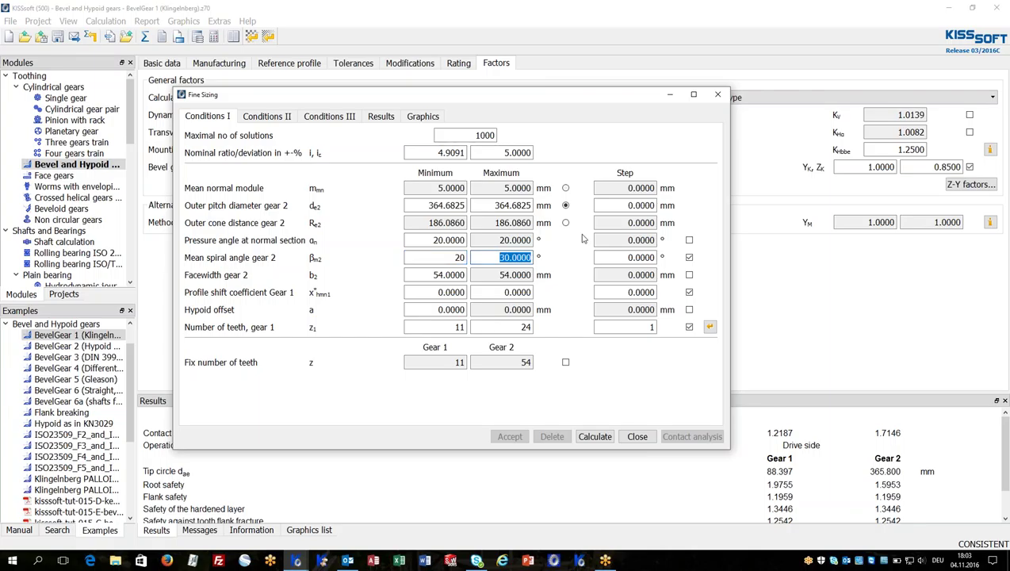
text(40)
key(Tab)
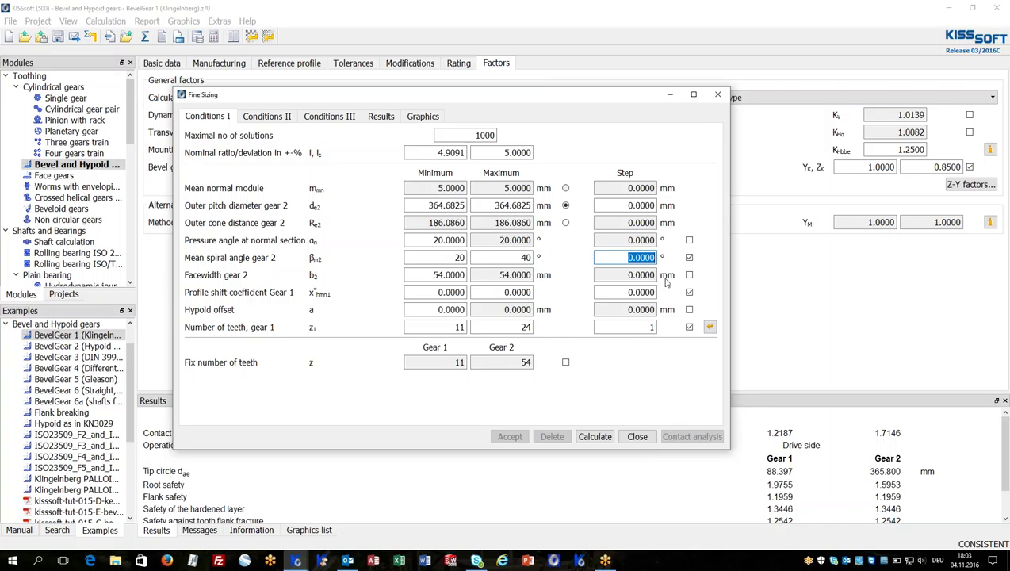
text(2)
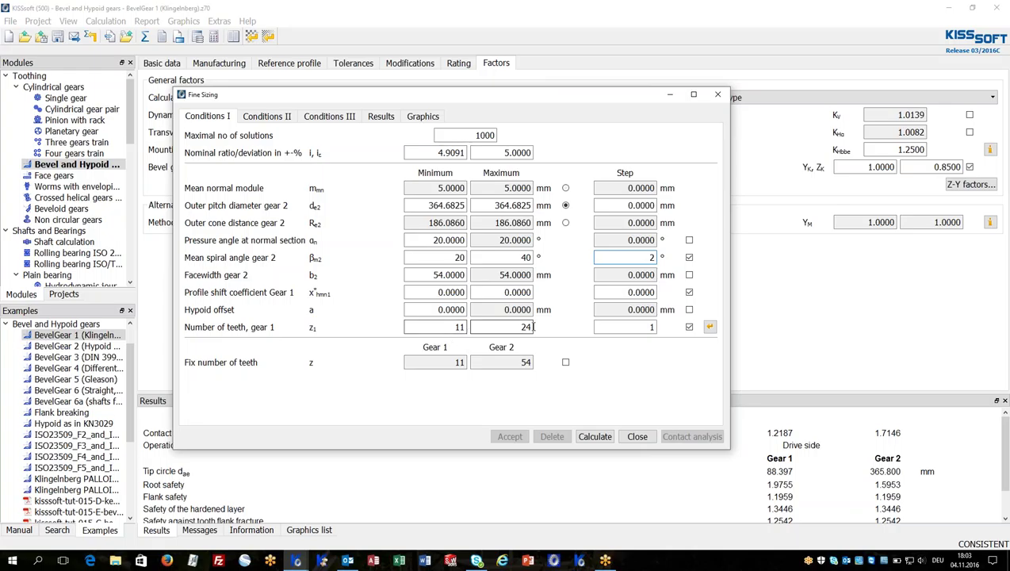
Run fine sizing, yielding 822 solutions with 382 eliminated by facewidth-to-module ratio
click(603, 436)
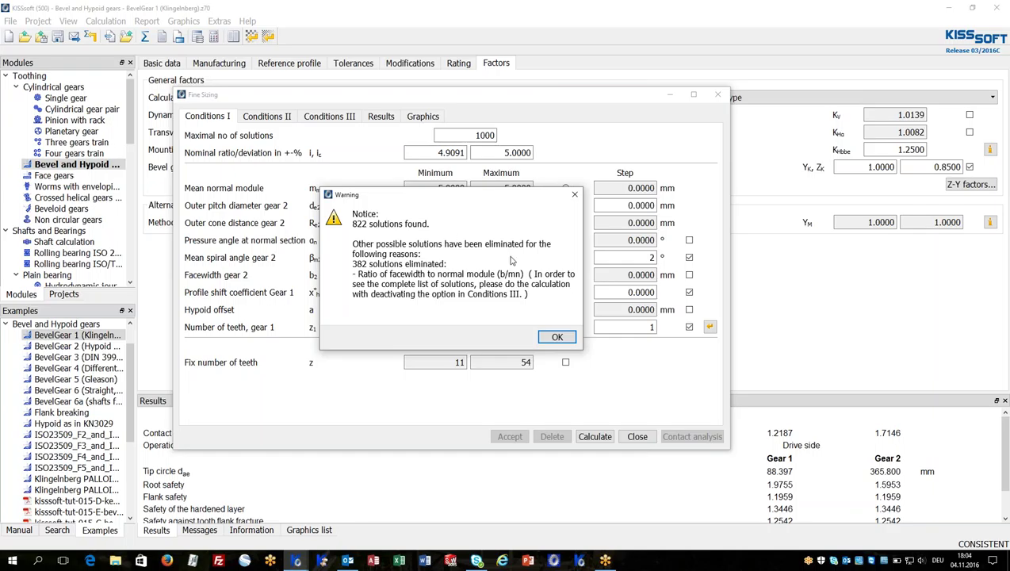
Show the fine sizing solutions as a root-versus-flank safety scatter plot, panned left
click(558, 337)
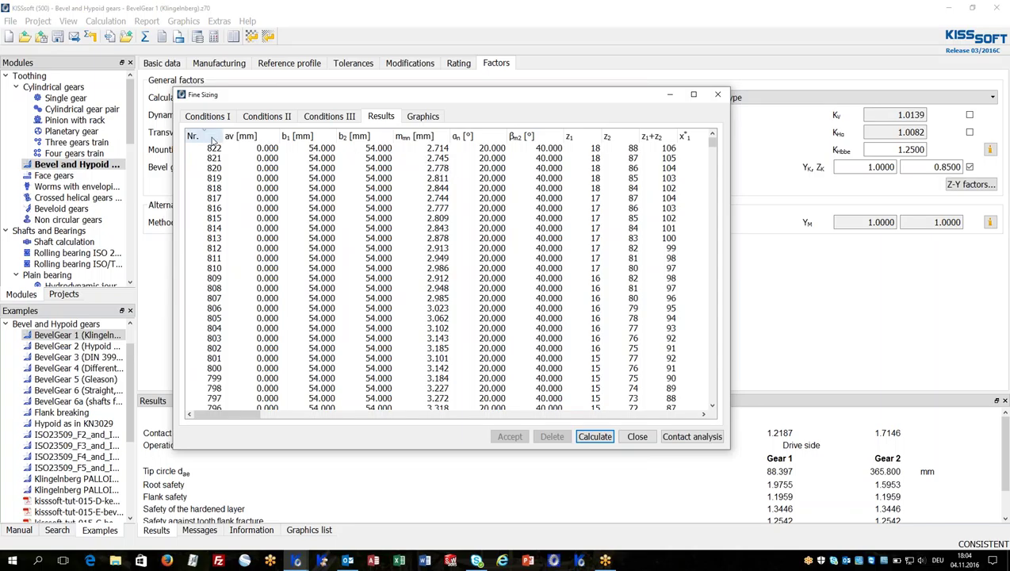
click(425, 117)
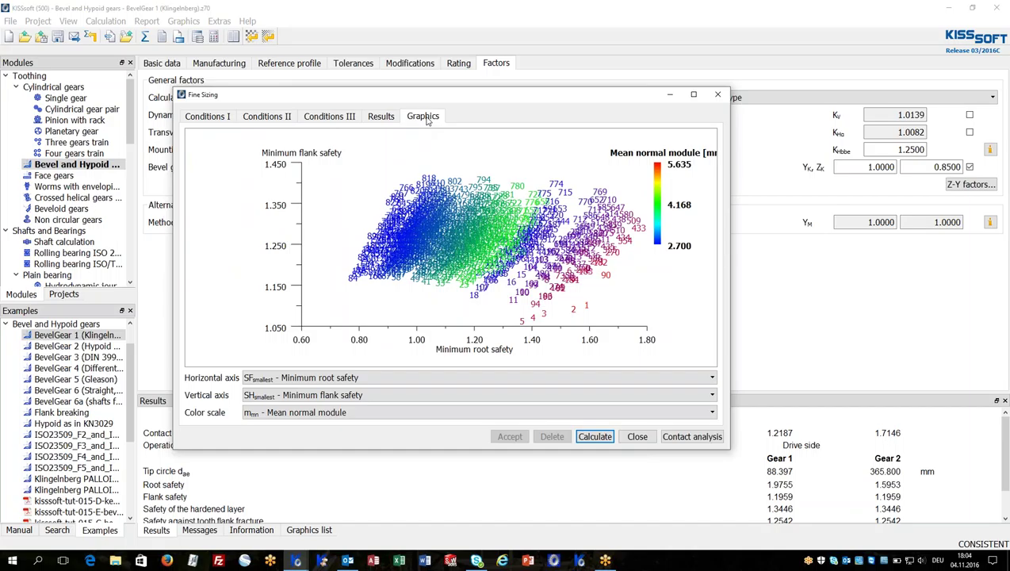
right_click(452, 259)
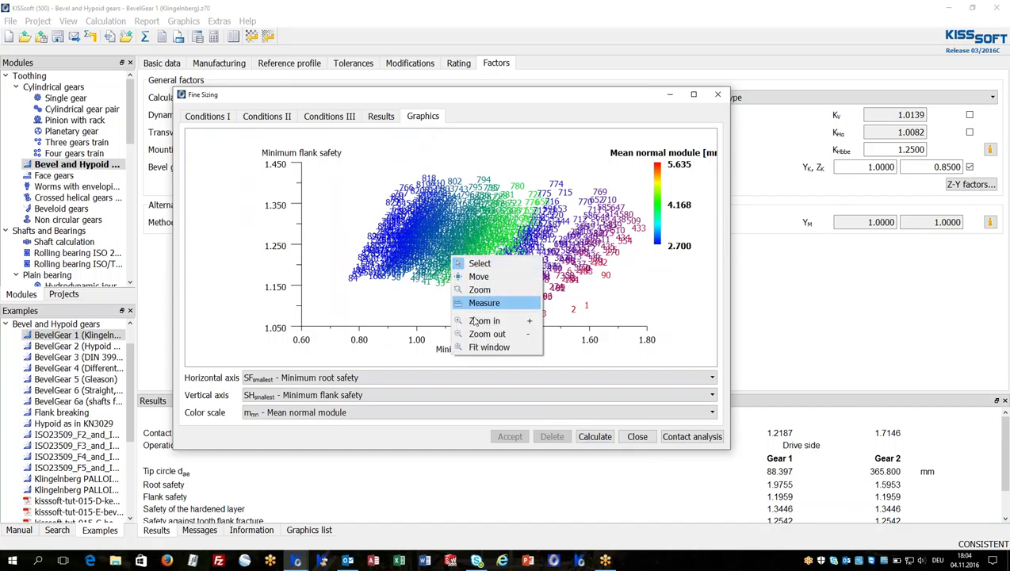
click(479, 277)
drag(478, 276, 448, 305)
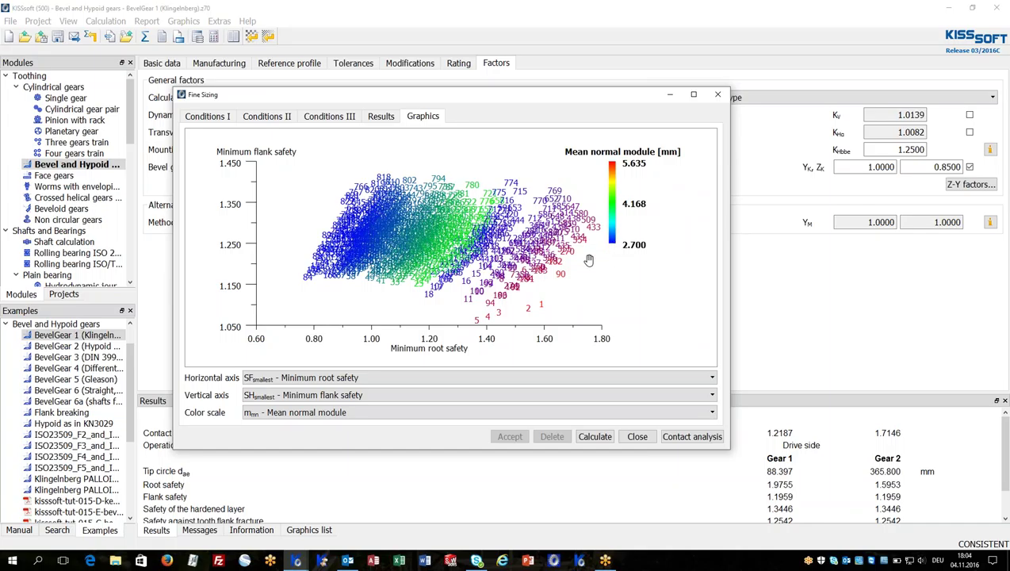
Colour the plot by gear 1 tooth count (z1) and close fine sizing
click(357, 414)
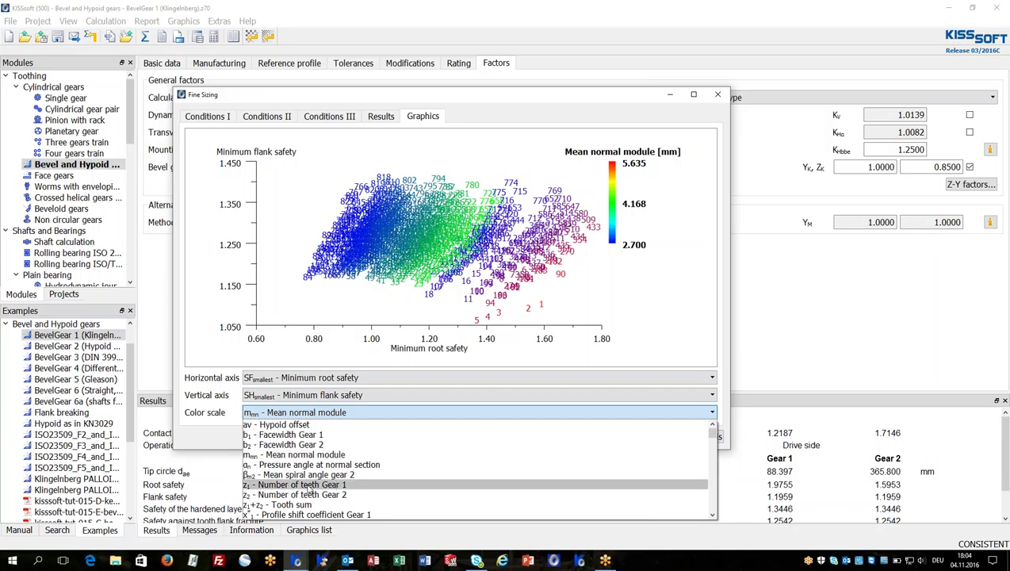
click(309, 485)
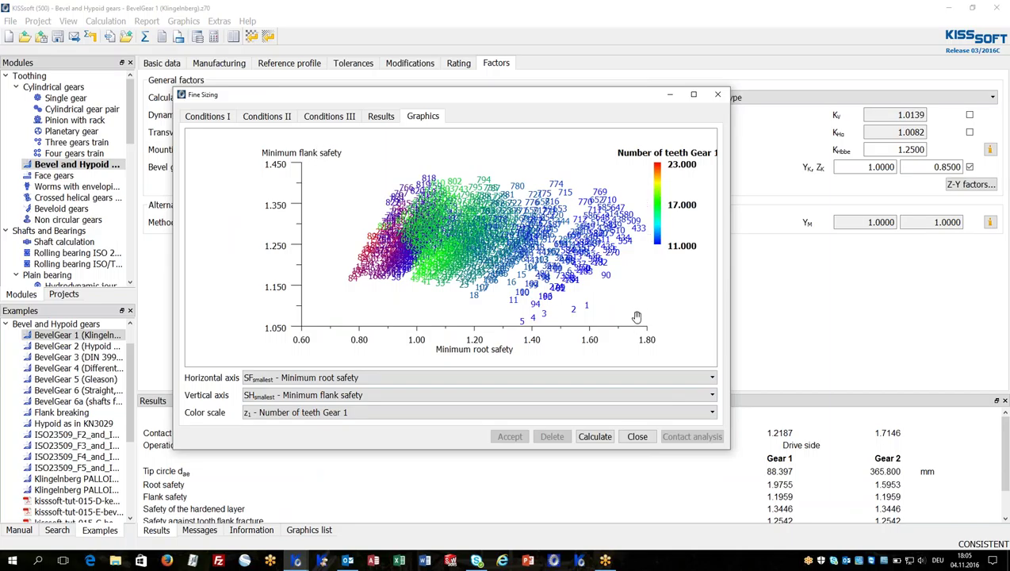
click(639, 439)
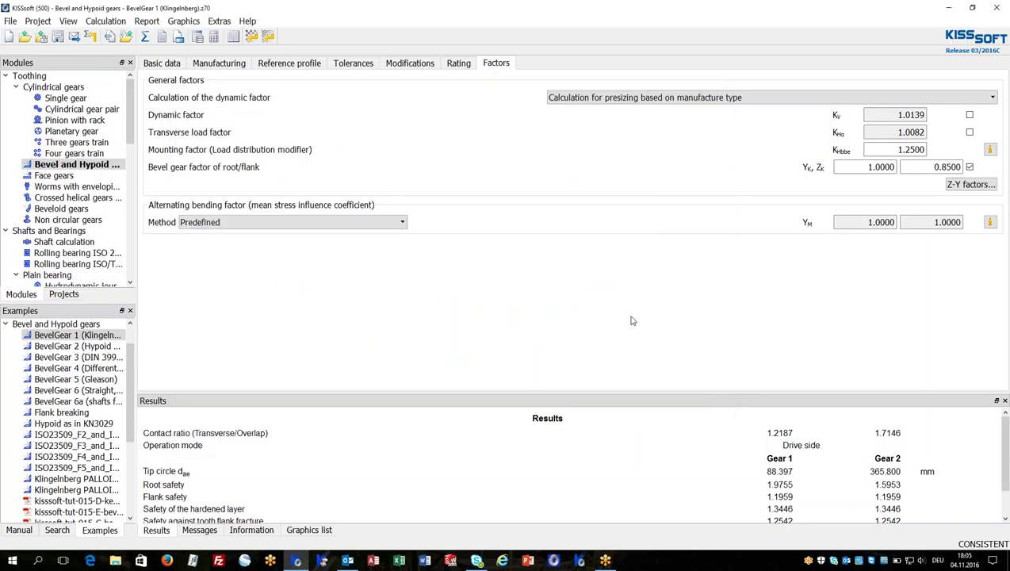
click(108, 21)
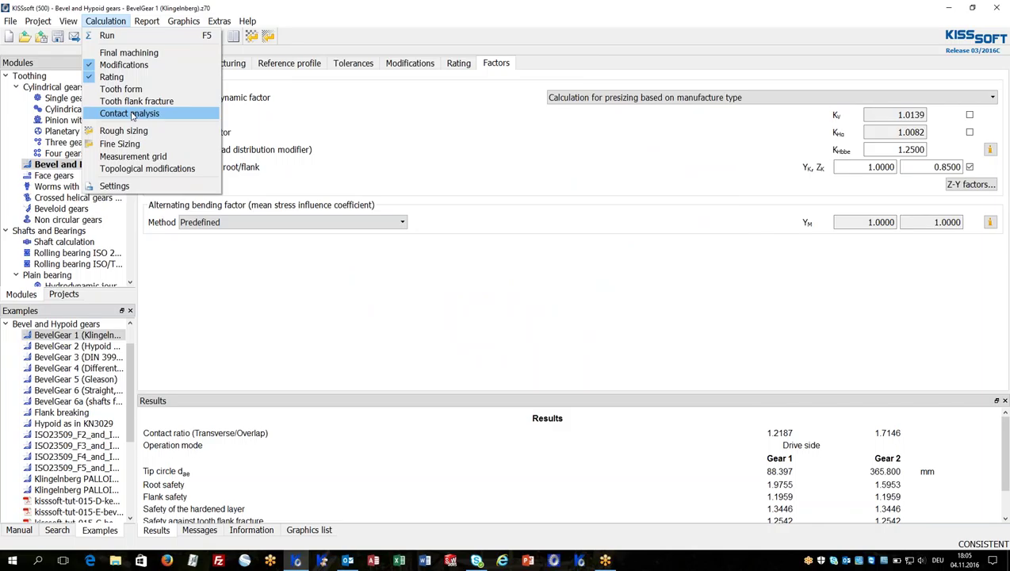
Add contact analysis, review the Modifications page, and bring up the Define axis alignment dialog
click(132, 115)
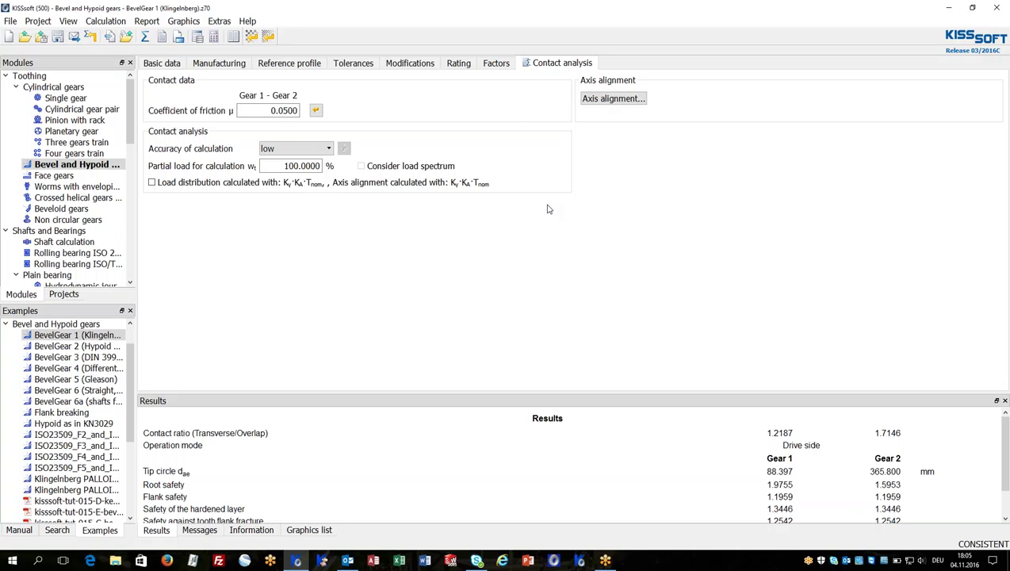
click(416, 64)
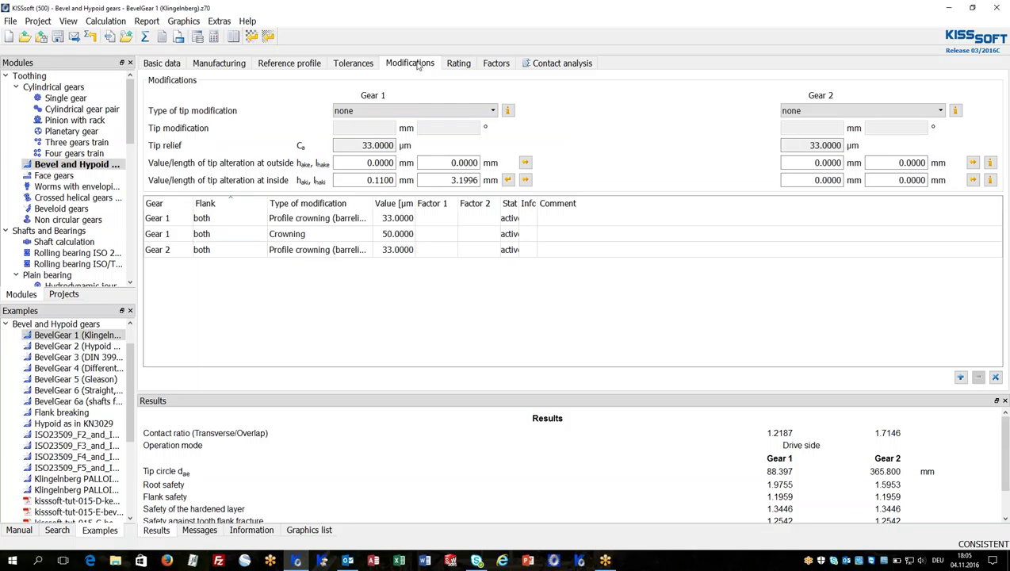
click(554, 65)
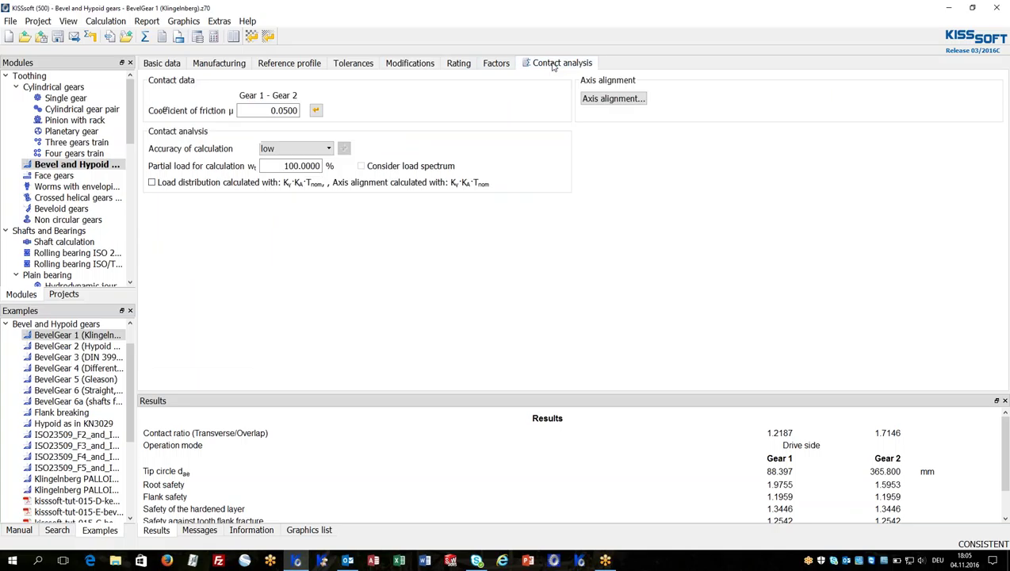
click(617, 102)
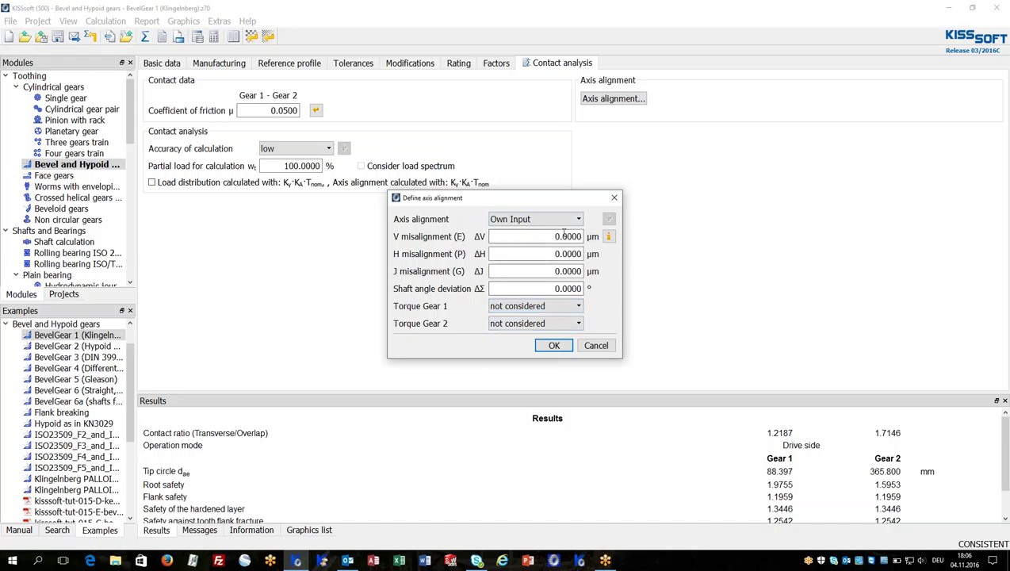
Confirm axis alignment and run the contact analysis, acknowledging the cut-back and partial-load notes
click(555, 346)
click(144, 36)
click(568, 299)
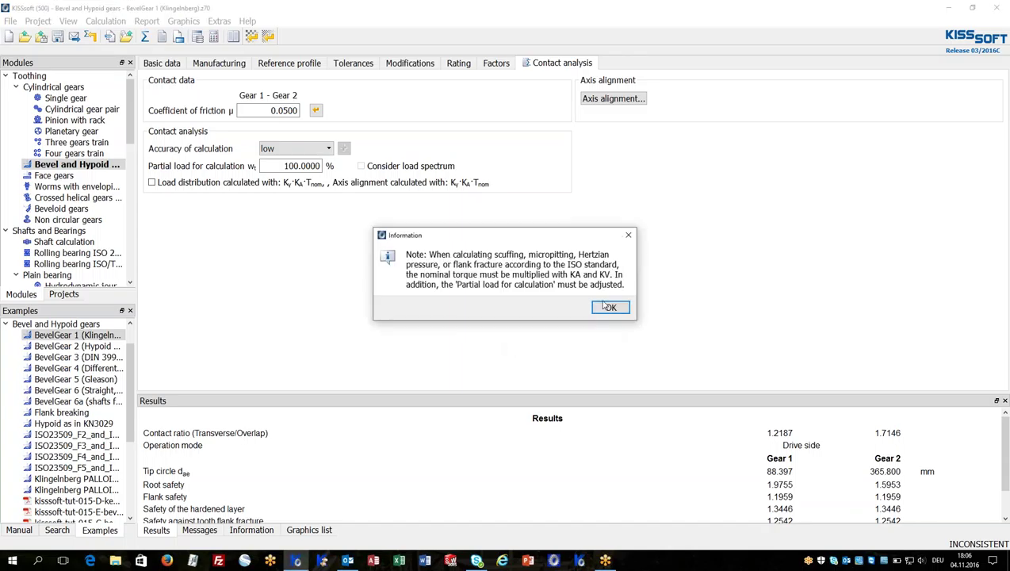
click(609, 307)
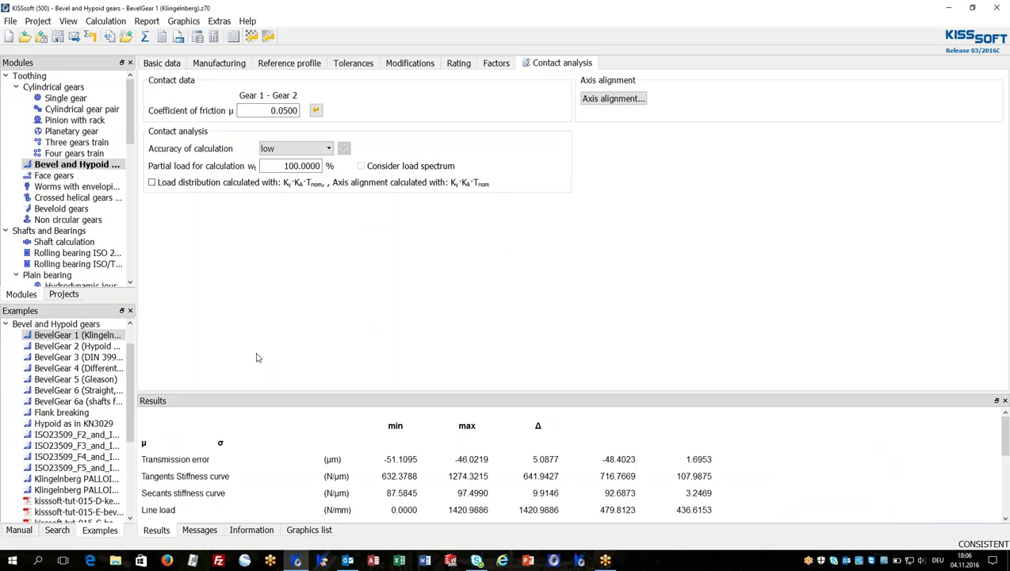
Reload the BevelGear 1 (Klingelnberg) example, add contact analysis and rerun it
double_click(93, 336)
click(567, 295)
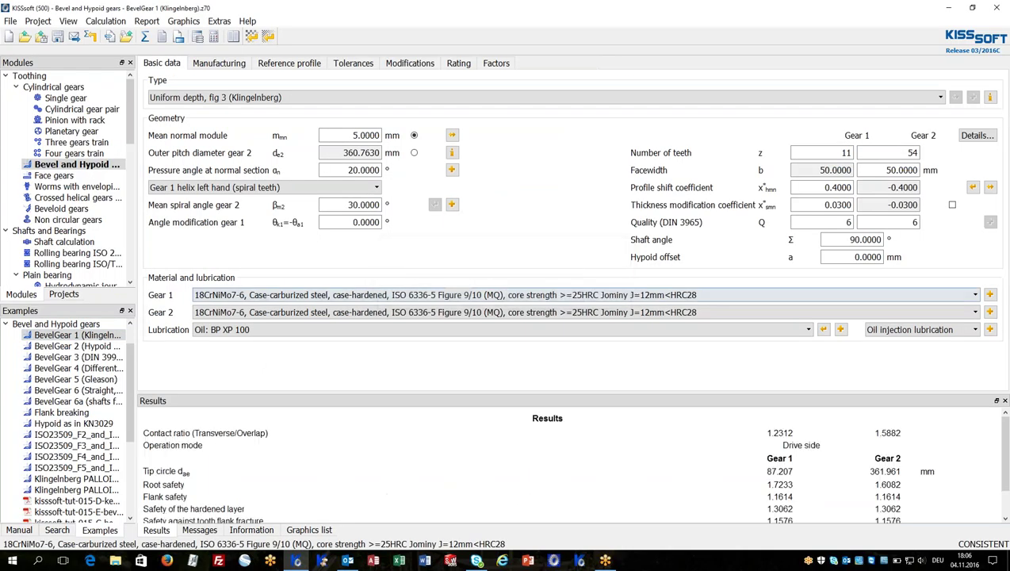
click(113, 21)
click(129, 114)
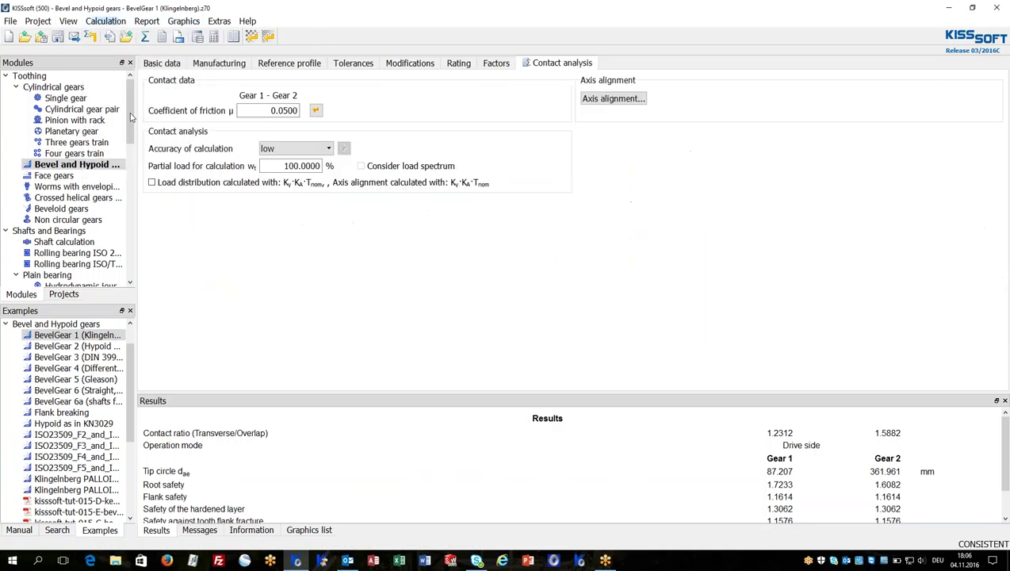
click(624, 99)
click(146, 36)
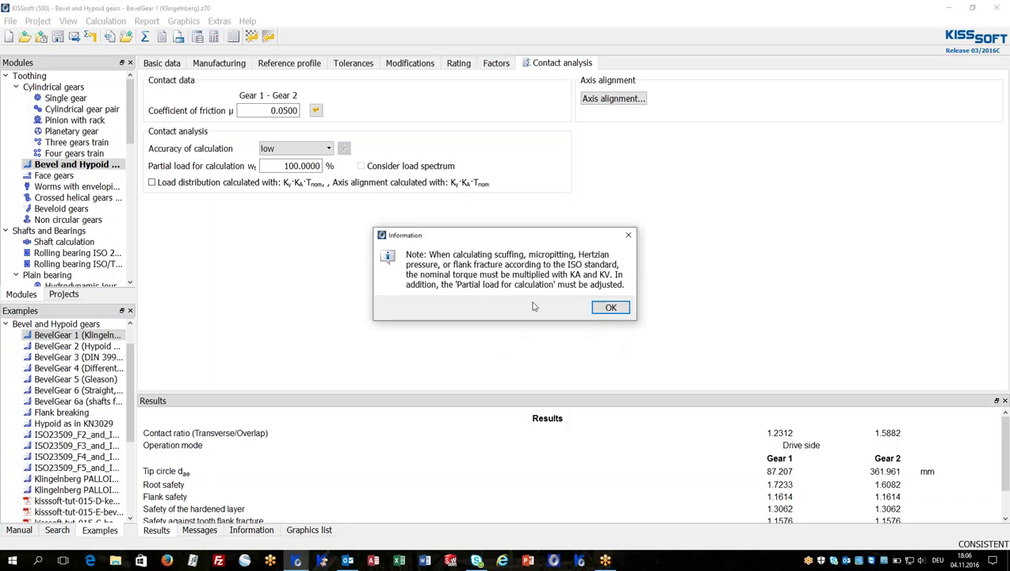
click(609, 308)
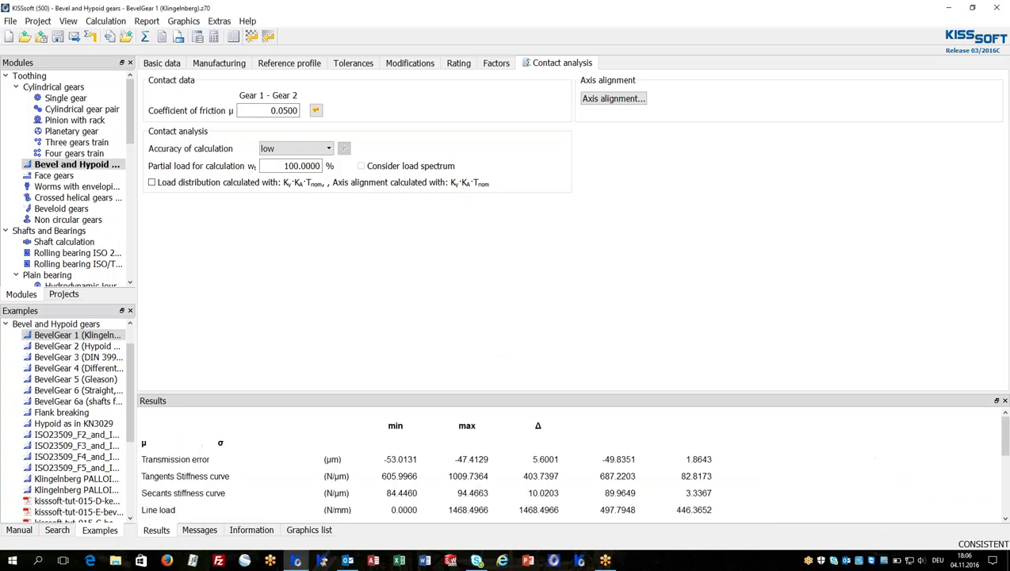
Show Gear 2's flank contact pattern, then switch the chart to Transmission Error
click(184, 21)
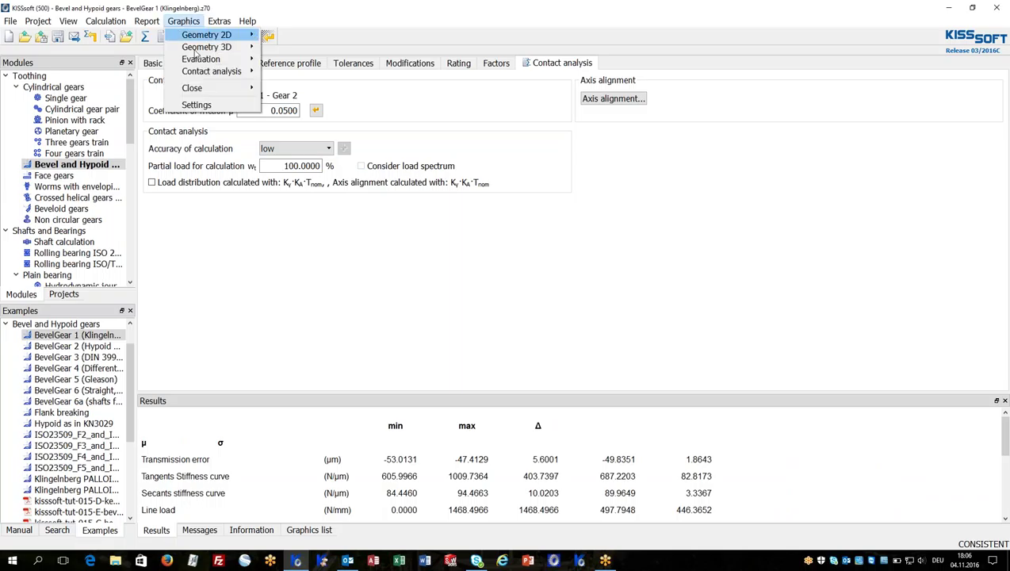
mouse_move(204, 73)
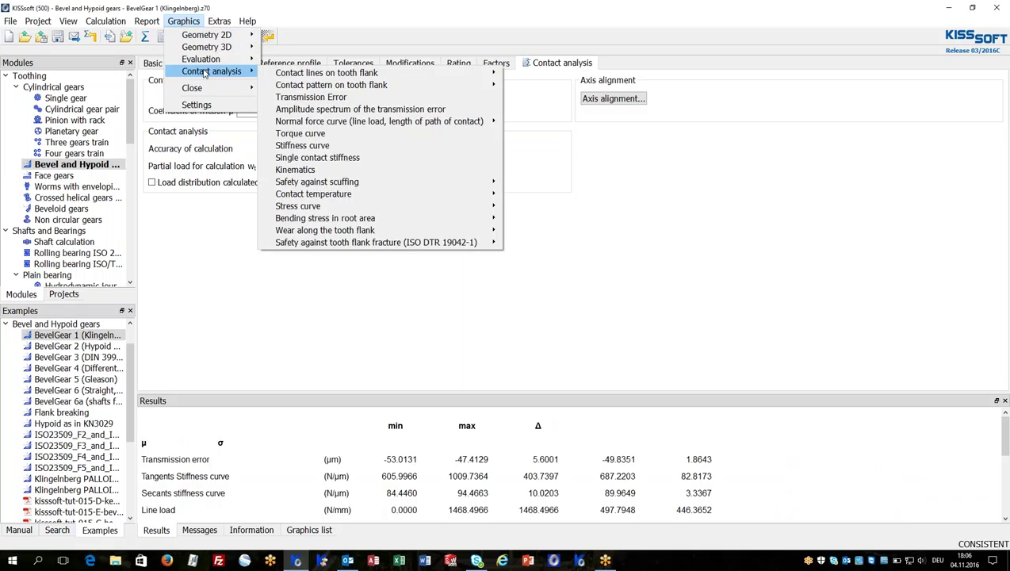
mouse_move(311, 86)
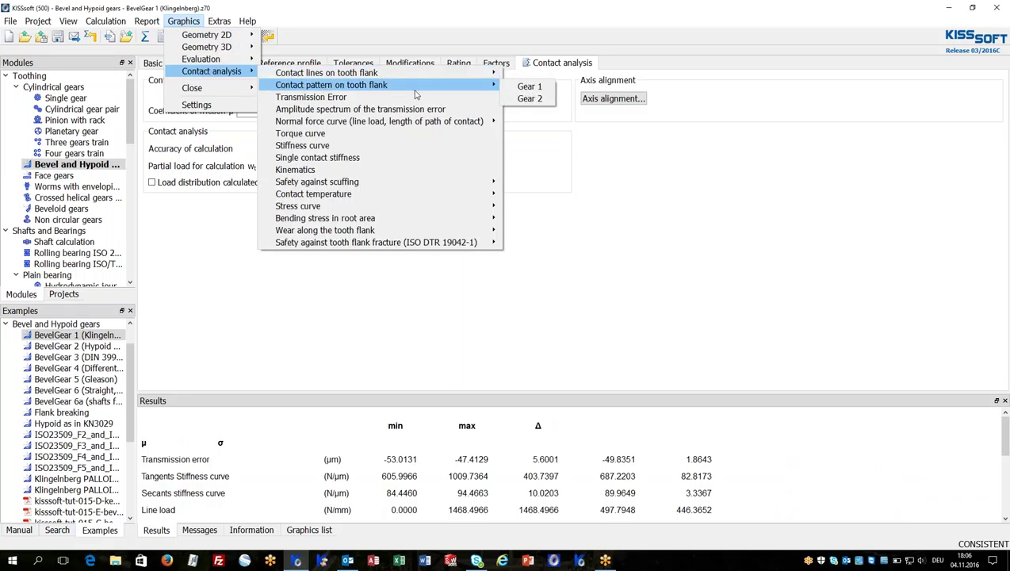
click(529, 98)
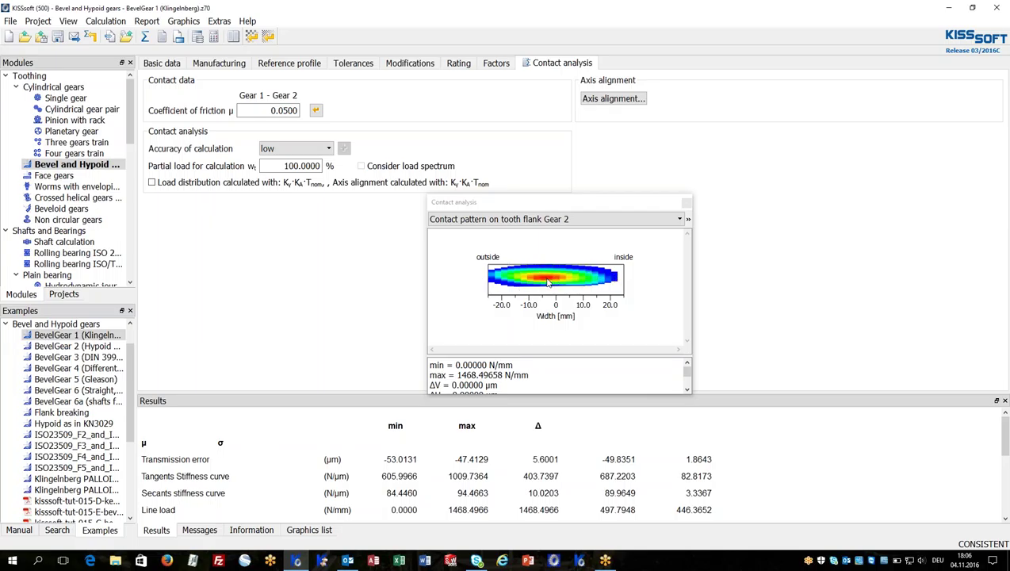
click(527, 221)
click(485, 271)
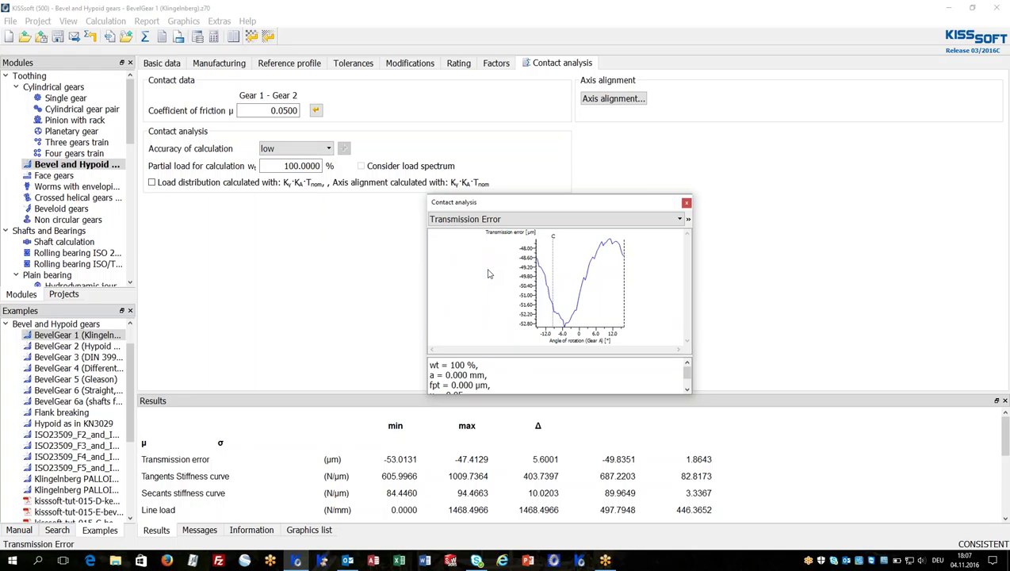
Switch the contact analysis chart to Stress curve 2D, then Stress curve 3D
click(511, 220)
scroll(513, 264, down, 1)
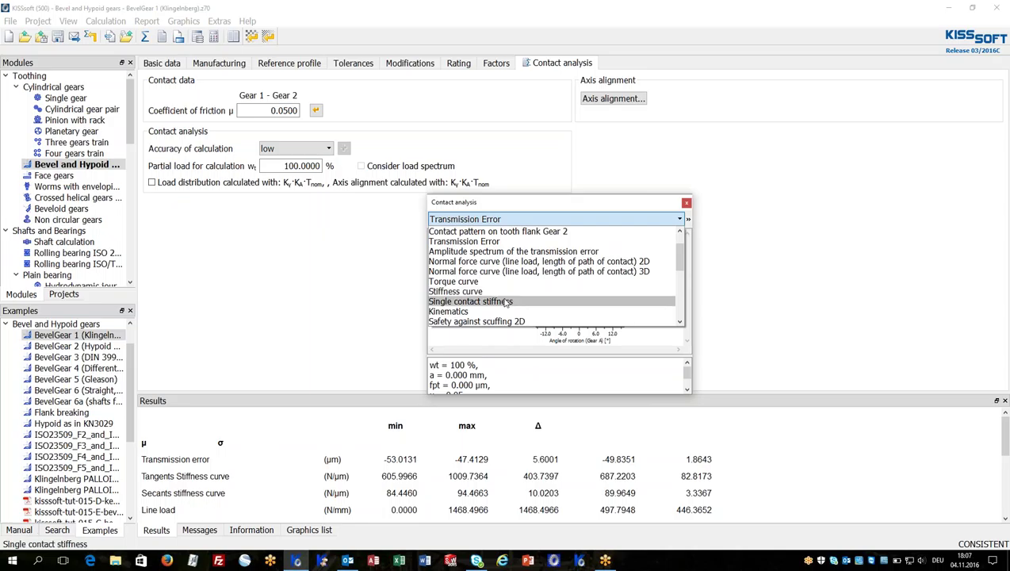
scroll(506, 306, down, 1)
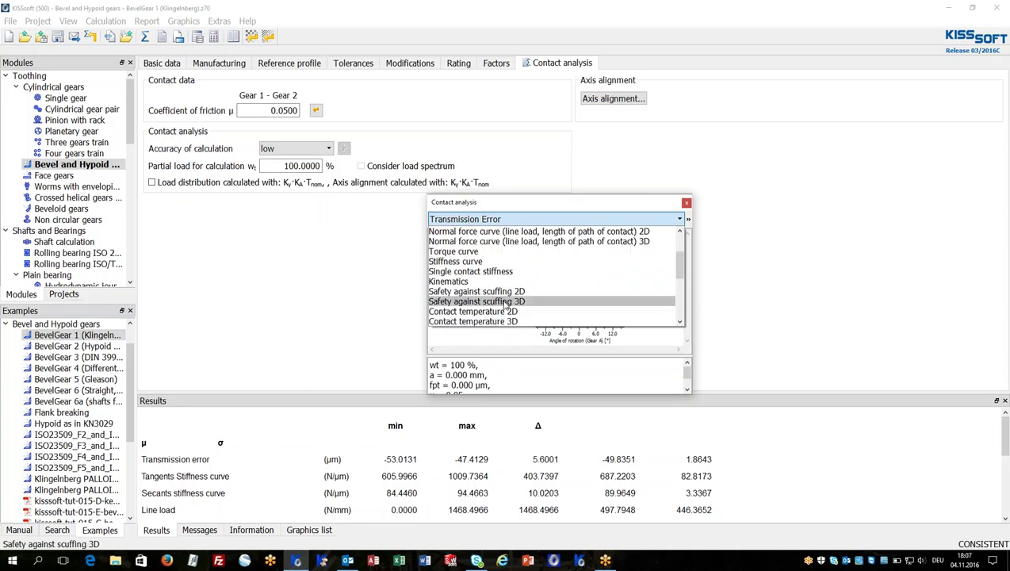
scroll(507, 307, down, 1)
click(496, 304)
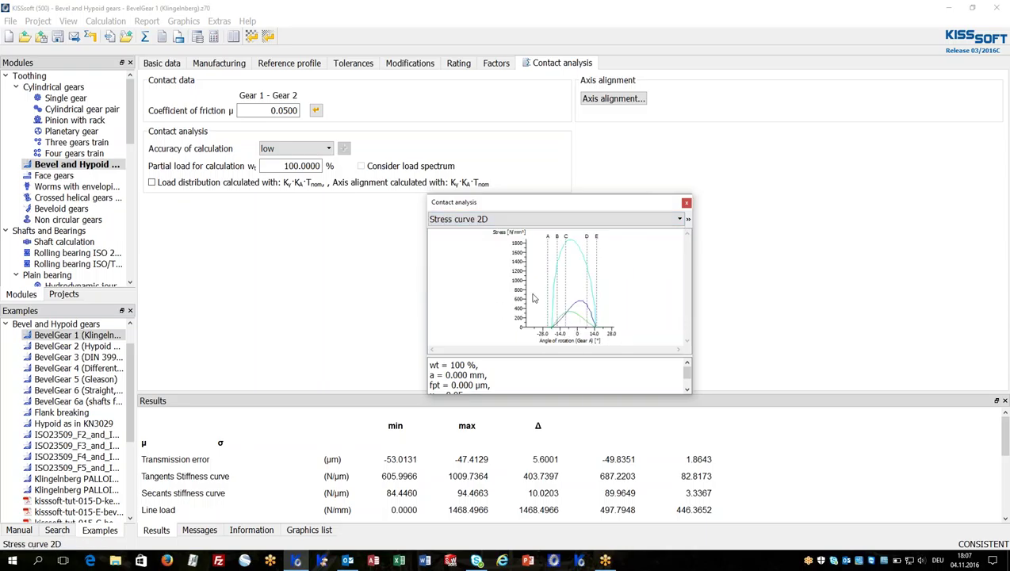
click(514, 223)
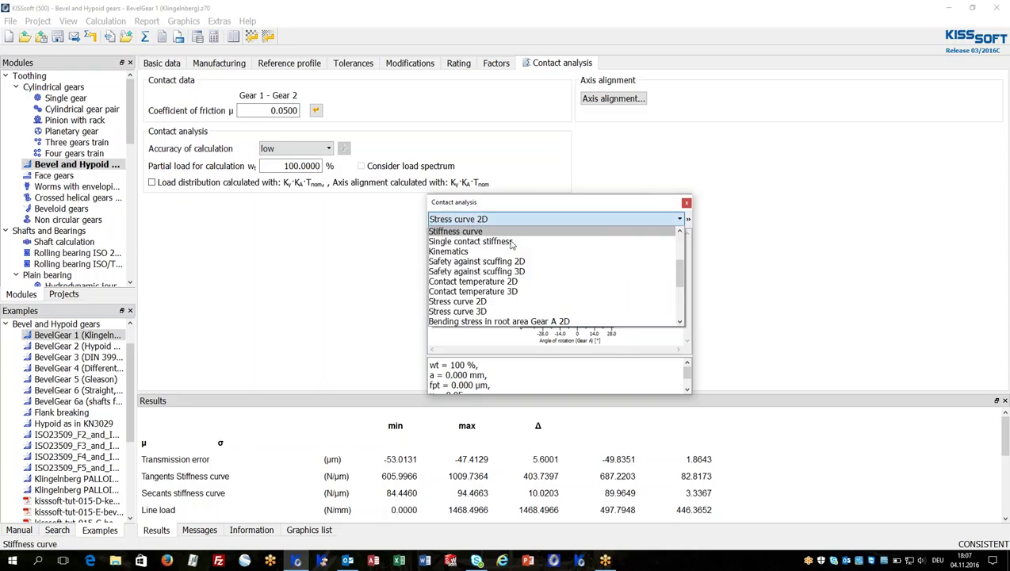
click(500, 310)
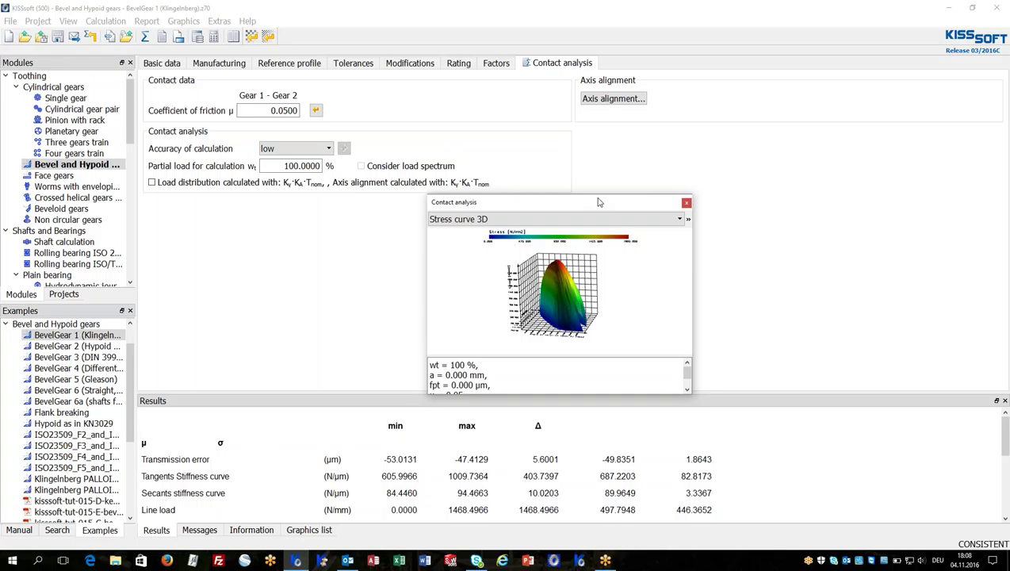
Bring up the Graphics list of result charts
click(185, 23)
Show the bevel gear system's 3D tooth geometry, tilt it, then show Gear 1 alone
mouse_move(198, 49)
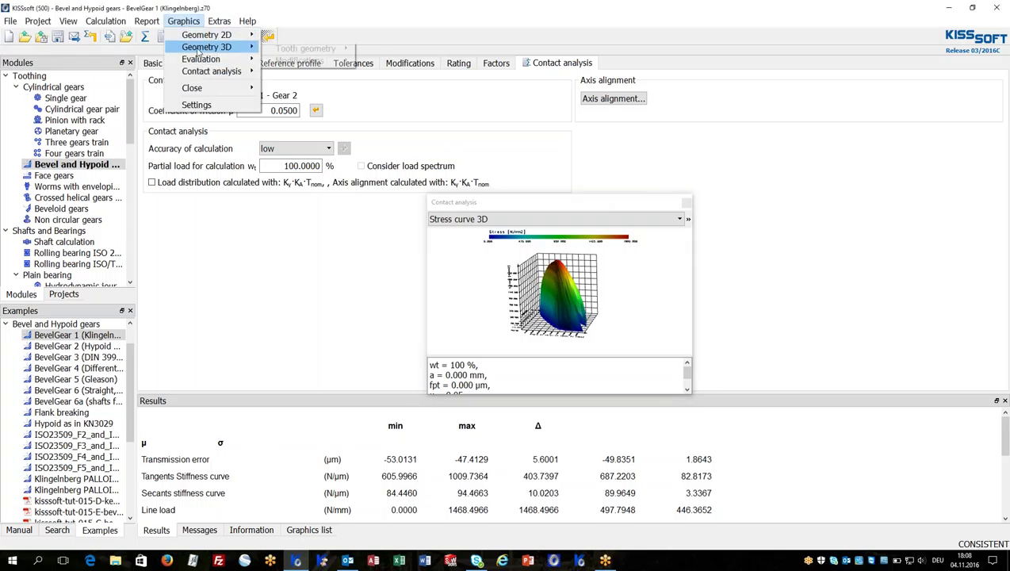
mouse_move(285, 50)
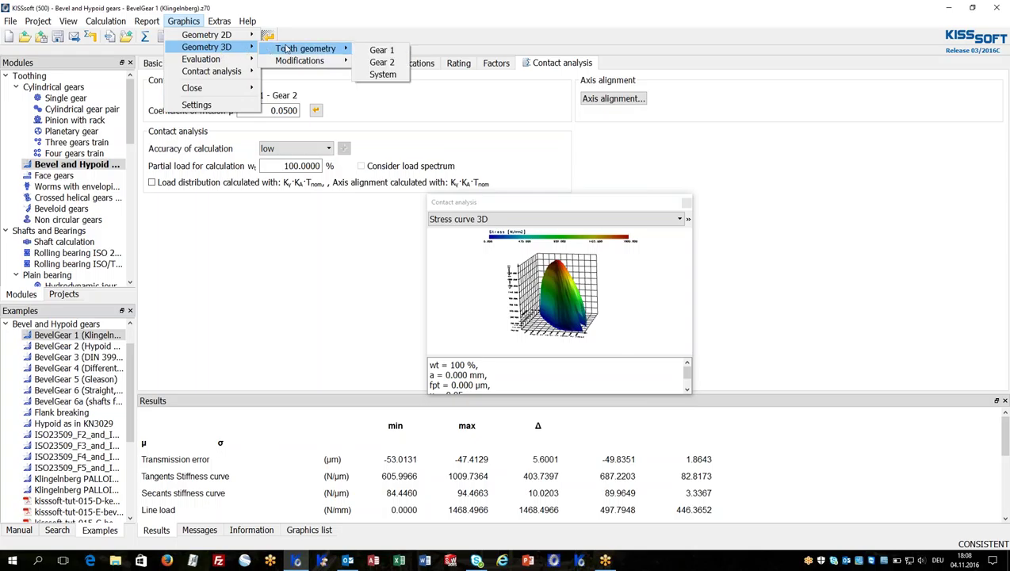
click(381, 75)
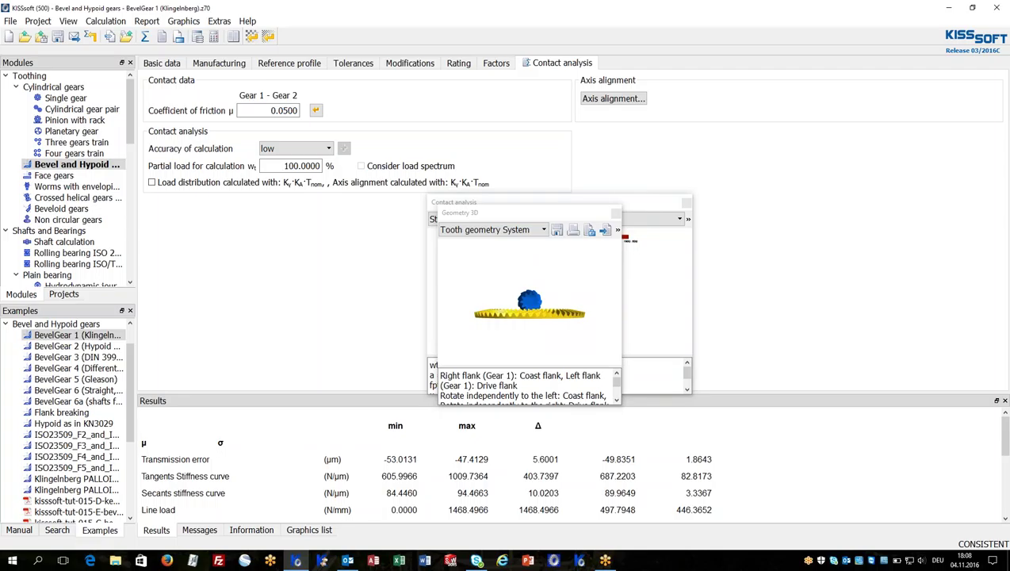
drag(546, 309, 553, 280)
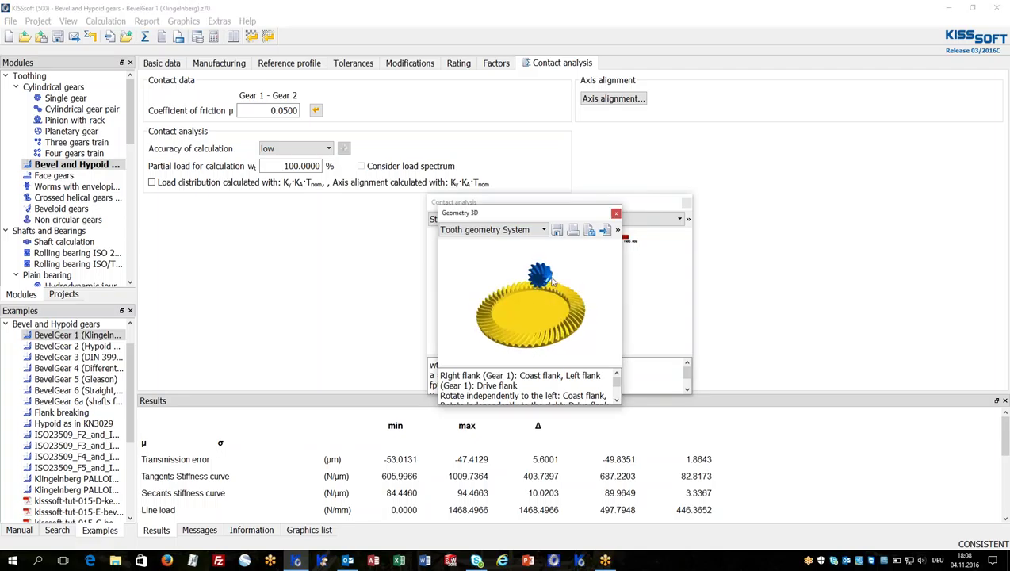
click(493, 230)
click(499, 241)
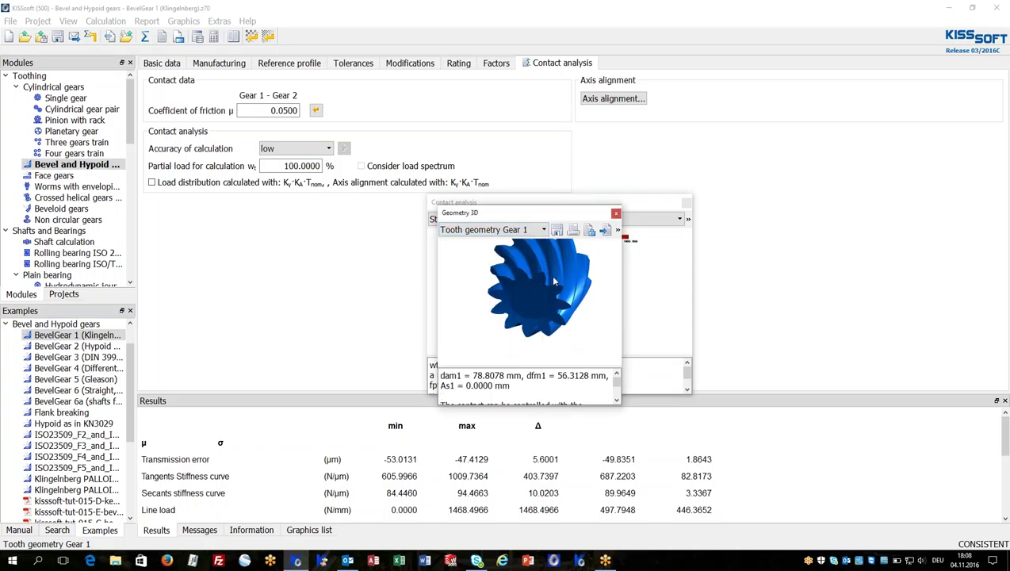
Start a STEP export of the 3D model into the Test folder, then cancel it
click(556, 230)
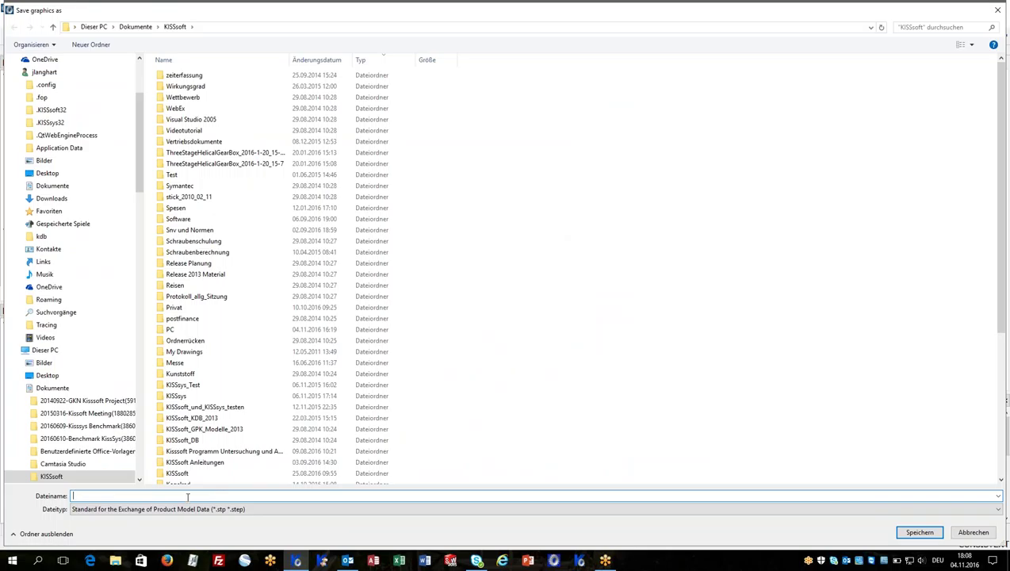
text(test)
key(Return)
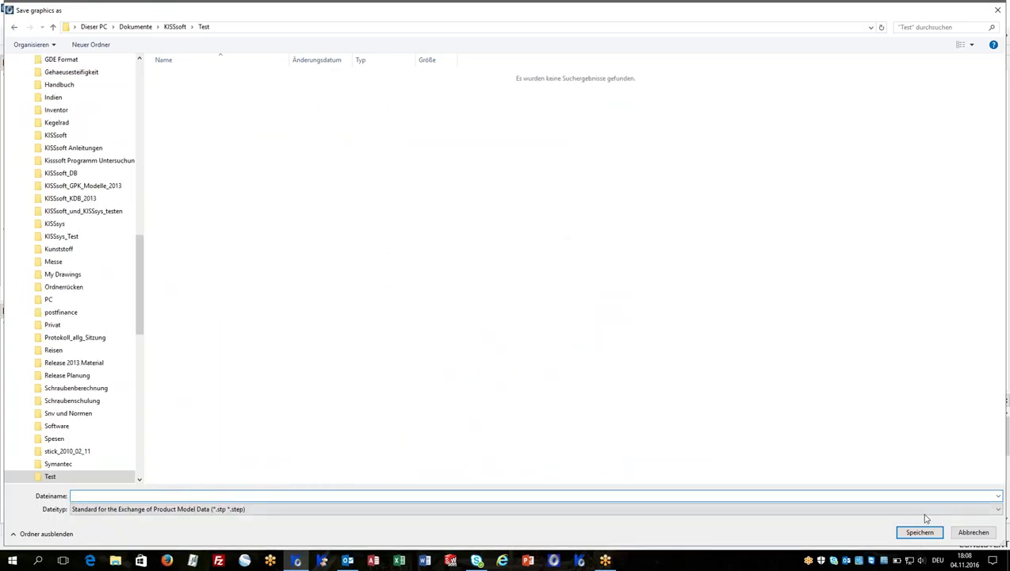
click(972, 532)
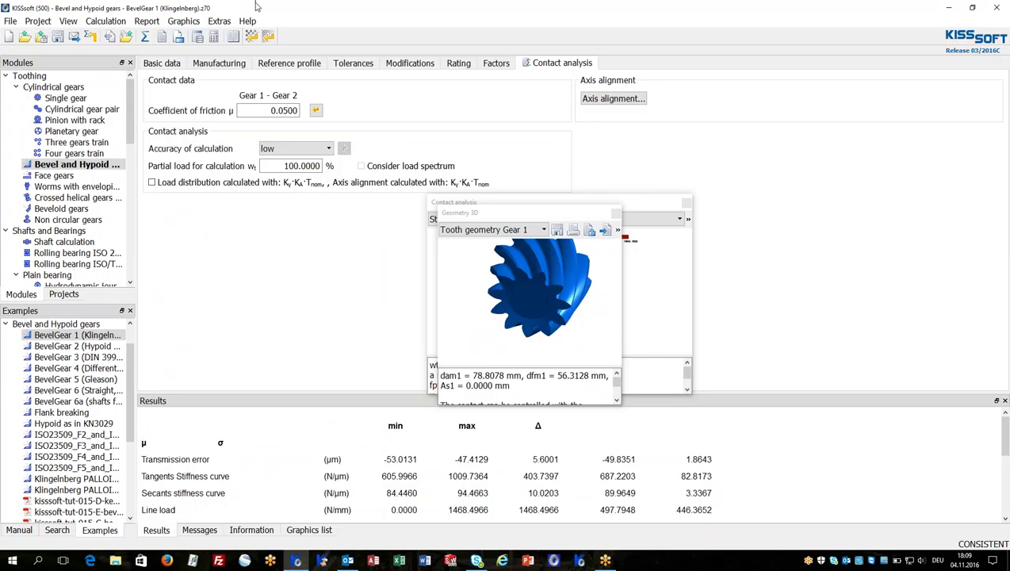
Calculate a 9 × 5 measurement grid with Klingelnberg kept as the measurement machine
click(105, 21)
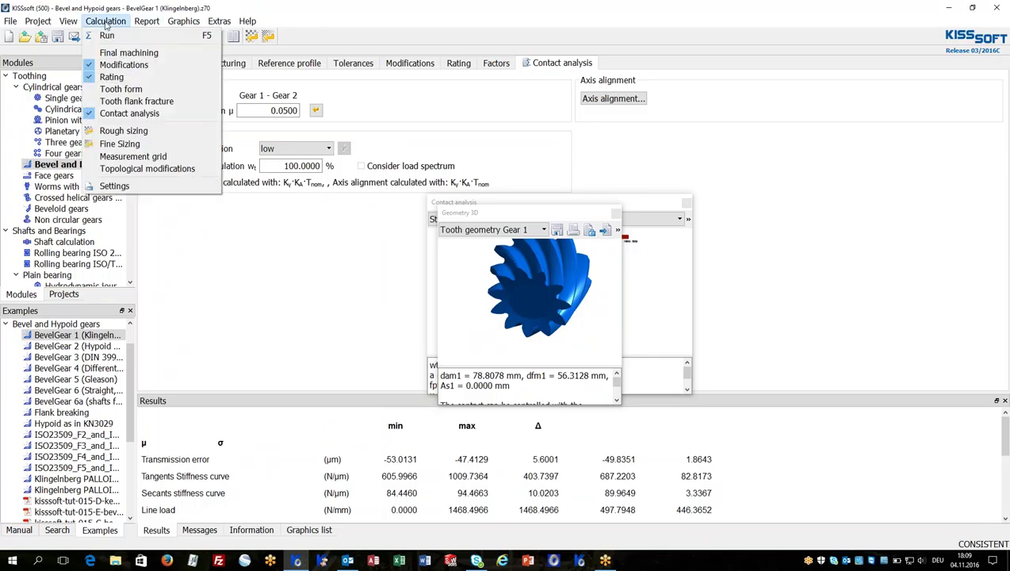
click(117, 159)
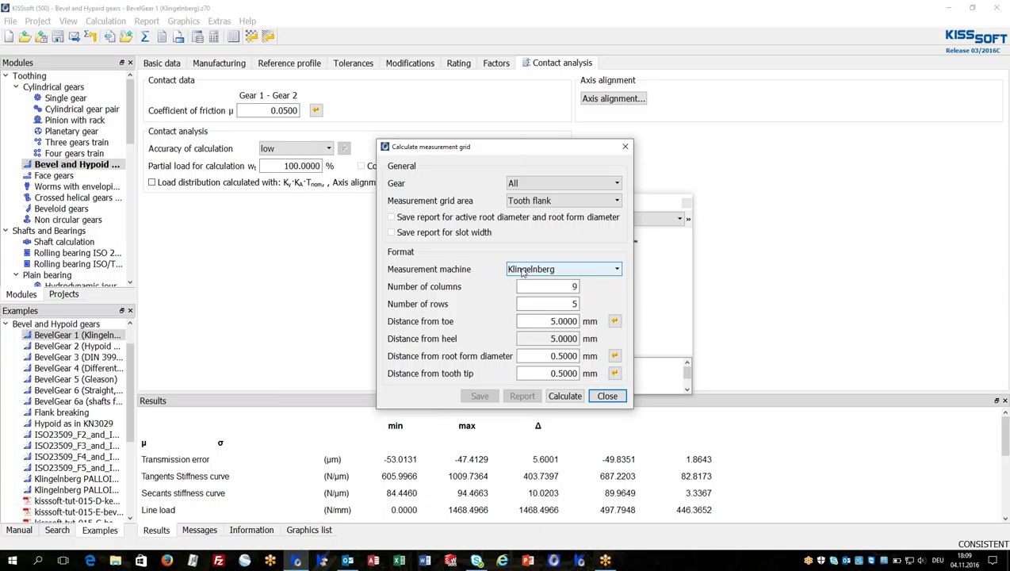
click(524, 272)
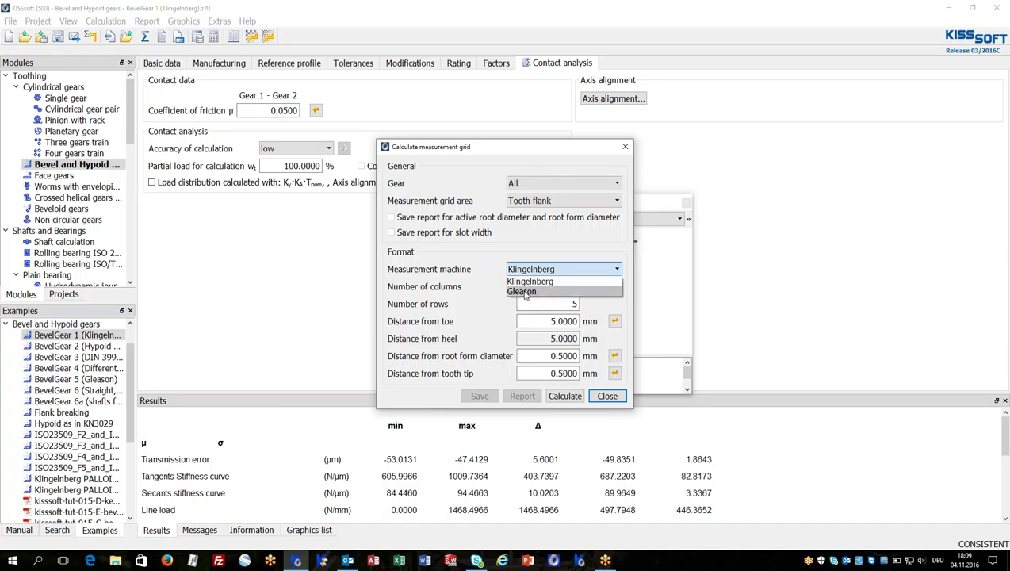
click(530, 319)
click(565, 396)
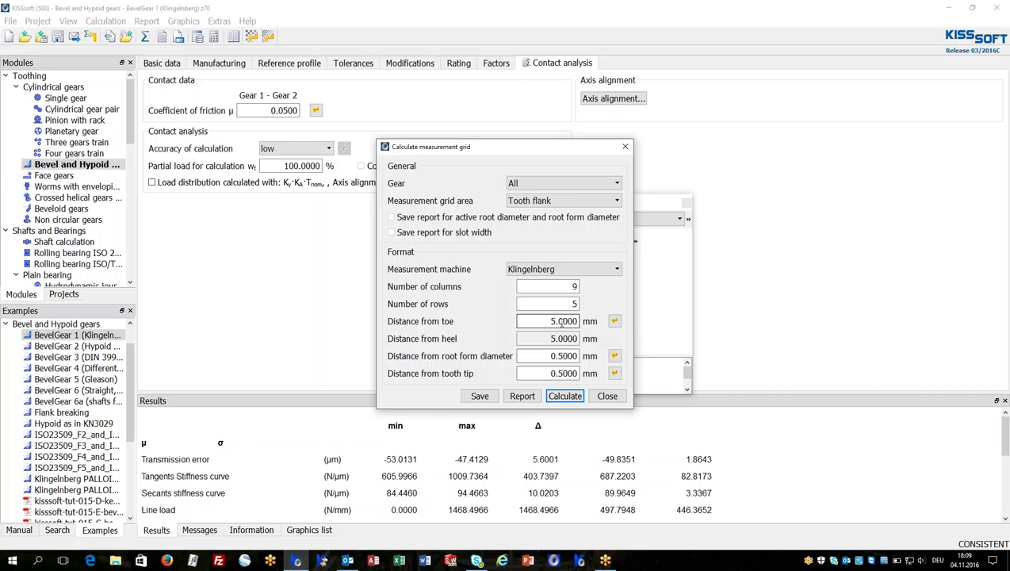
Begin saving the grid files to the Desktop, cancel, and close the measurement grid dialog
click(484, 396)
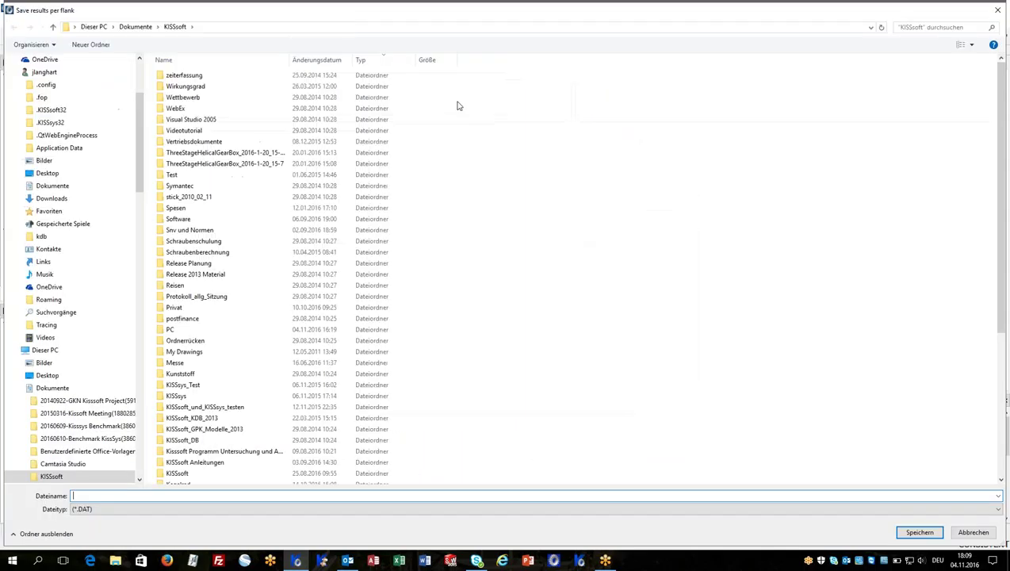
scroll(118, 72, up, 4)
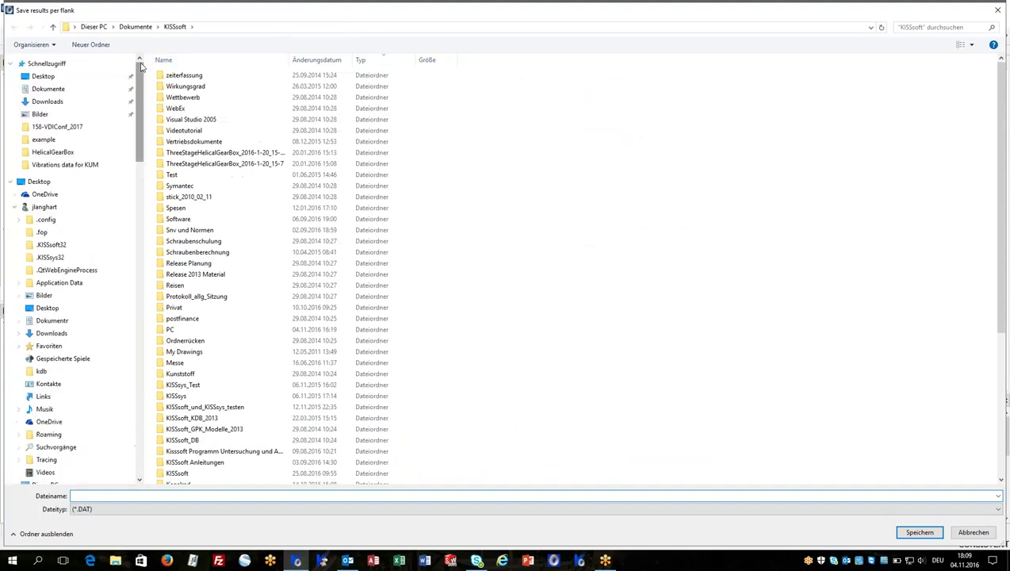
click(77, 77)
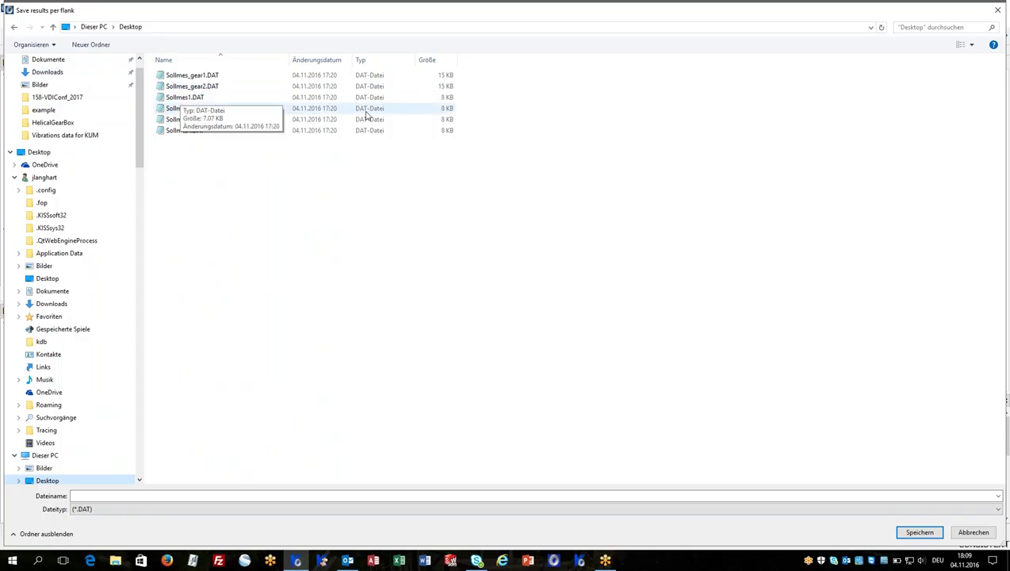
click(980, 532)
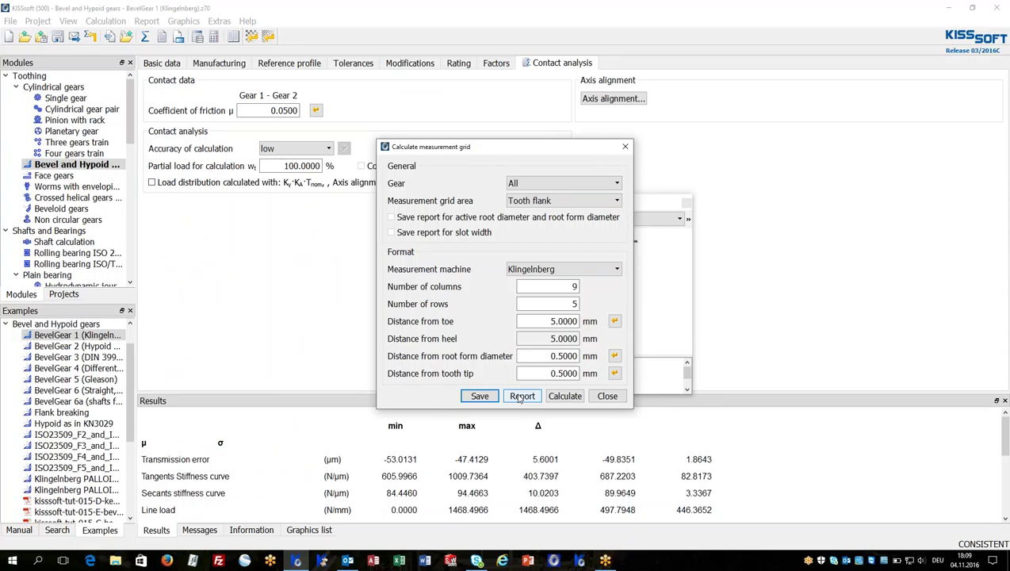
click(608, 395)
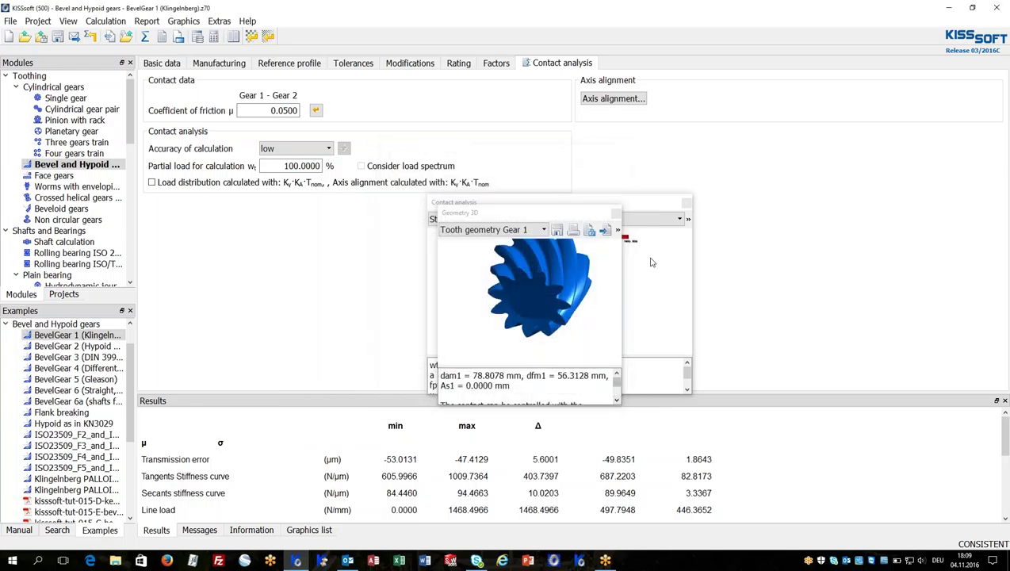